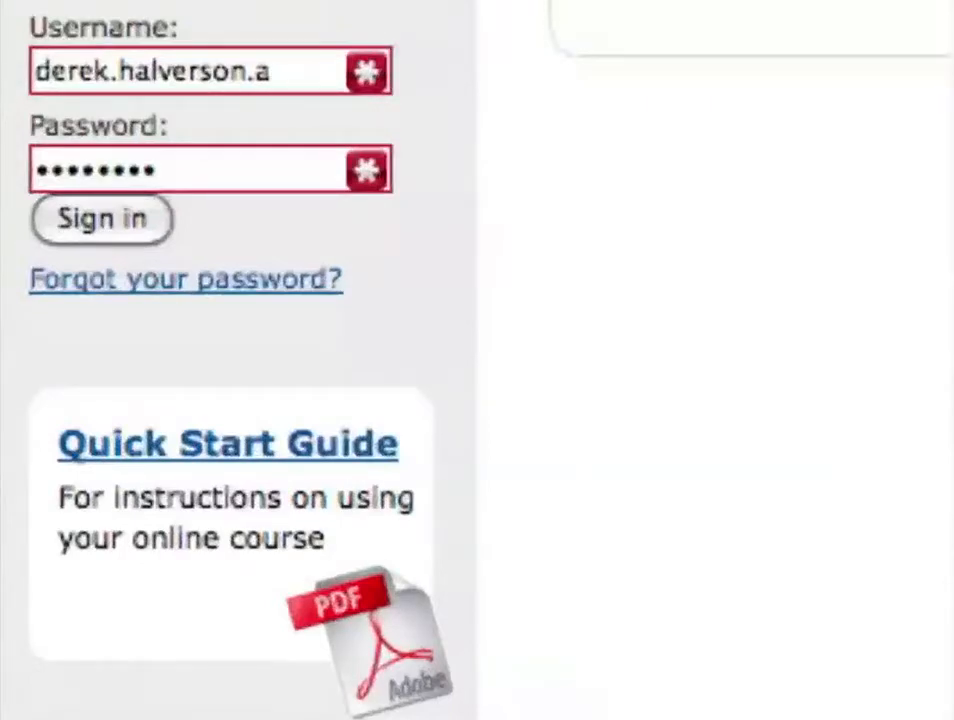
Sign in to Rosetta Stone Classroom with the filled-in credentials and launch Rosetta Stone Manager.
left_click(122, 218)
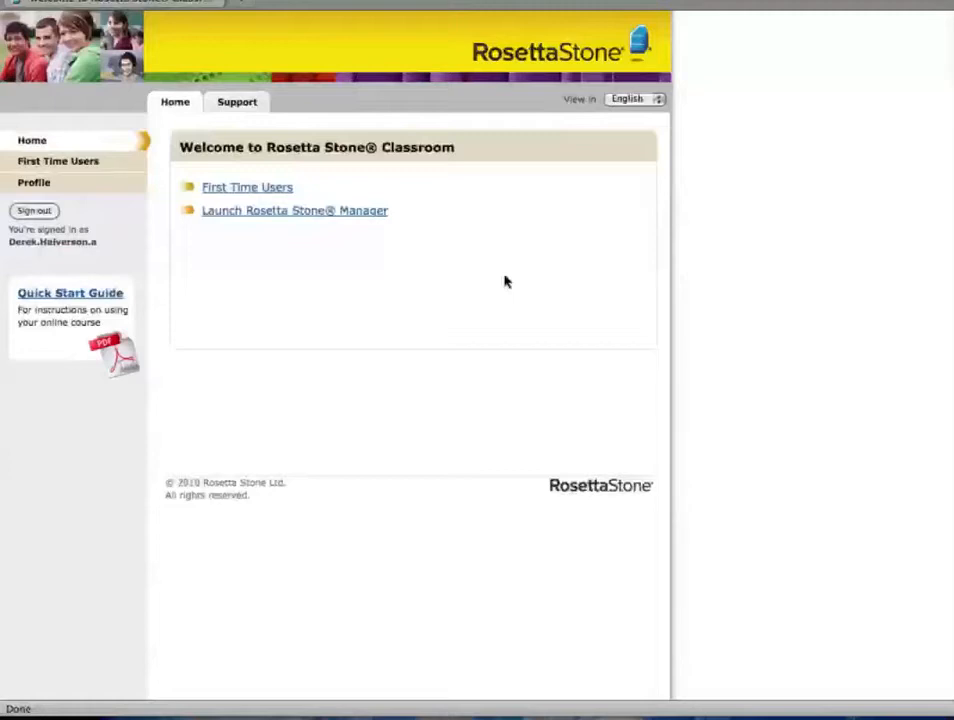
left_click(335, 213)
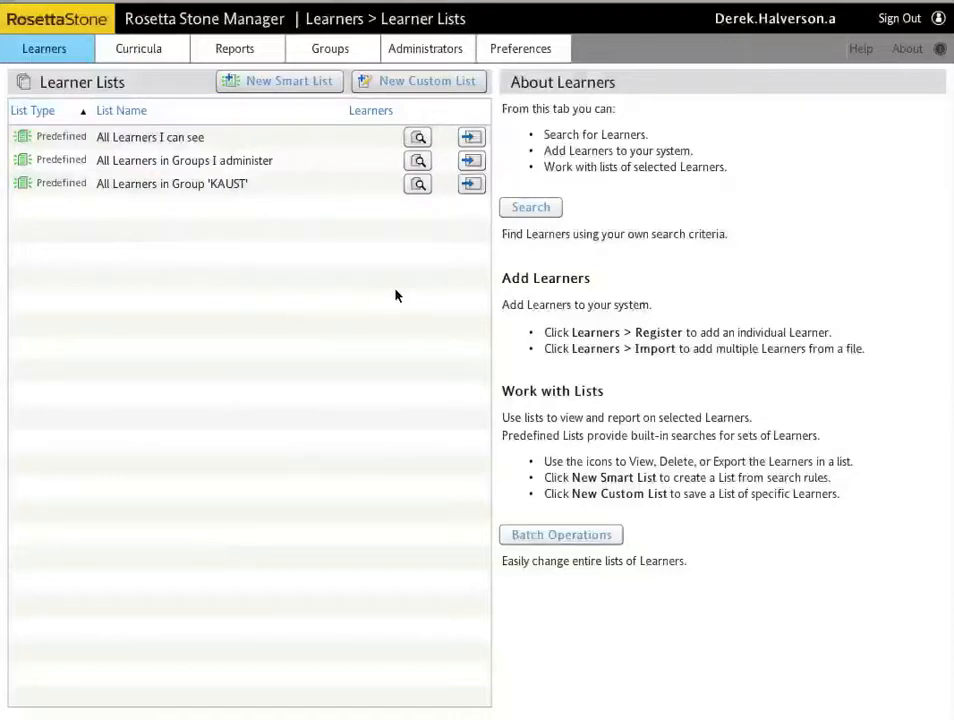
Create a new custom learner list and name it "Mr. H Arabic 10".
left_click(396, 87)
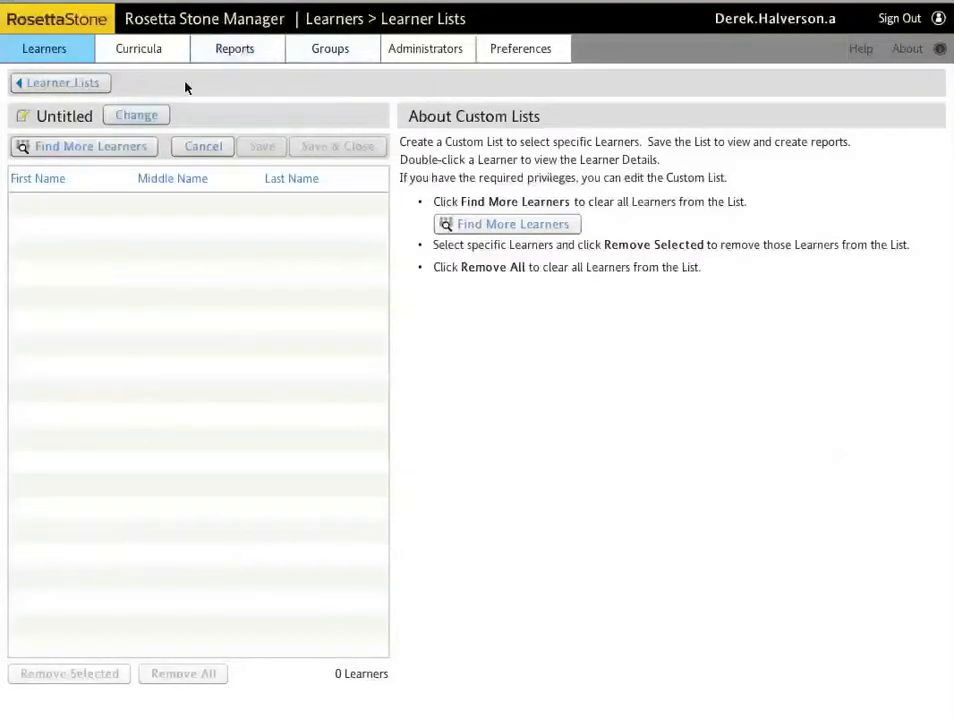
left_click(126, 117)
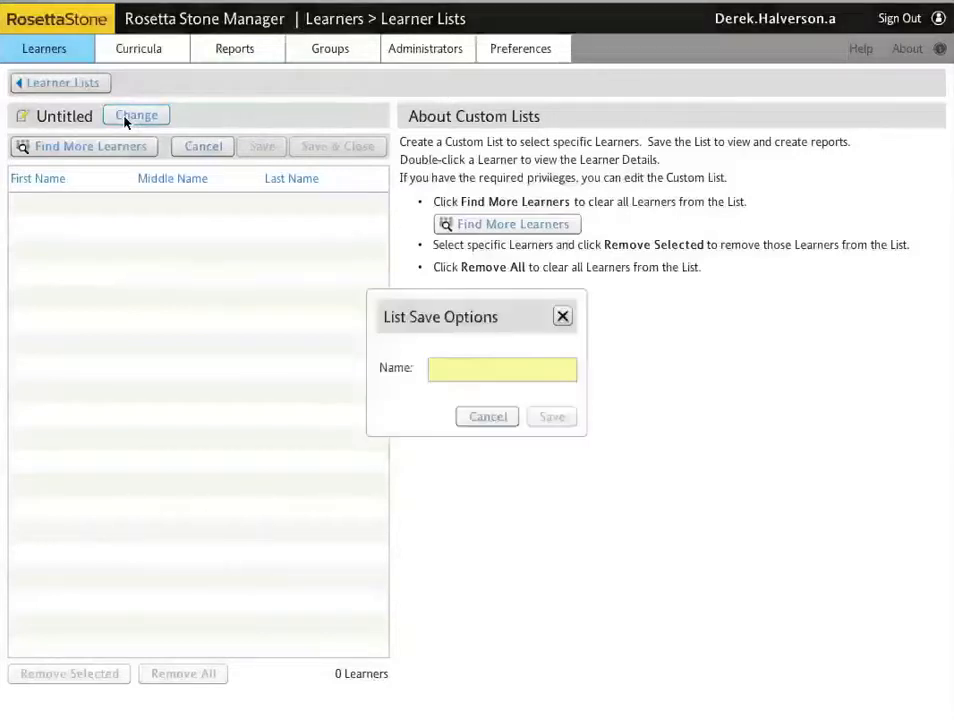
left_click(497, 378)
type("Mr. ")
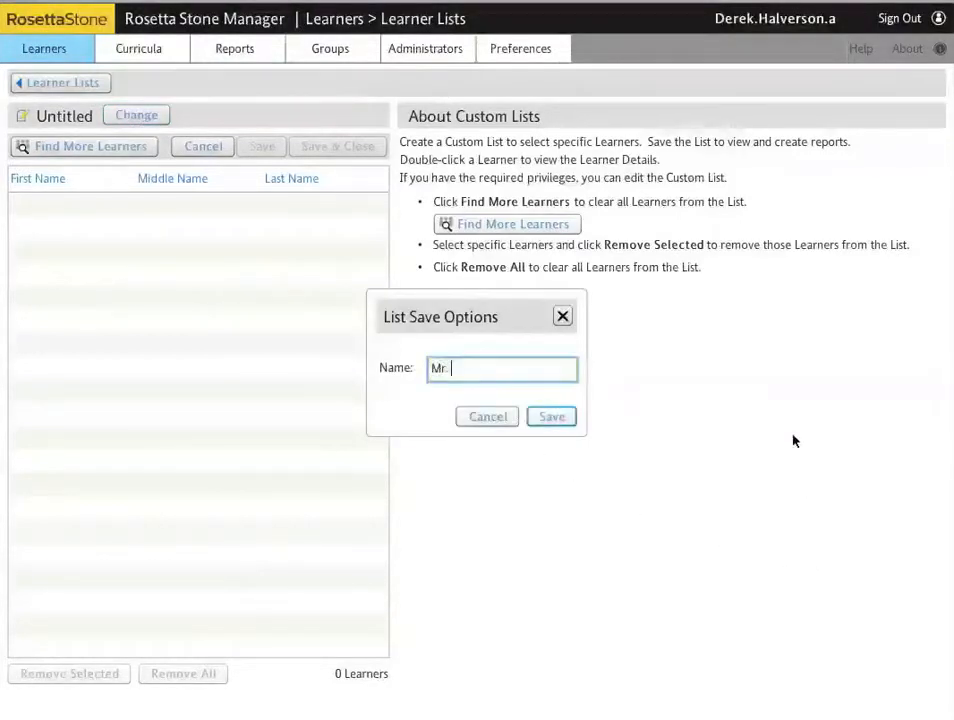
type("H Arab")
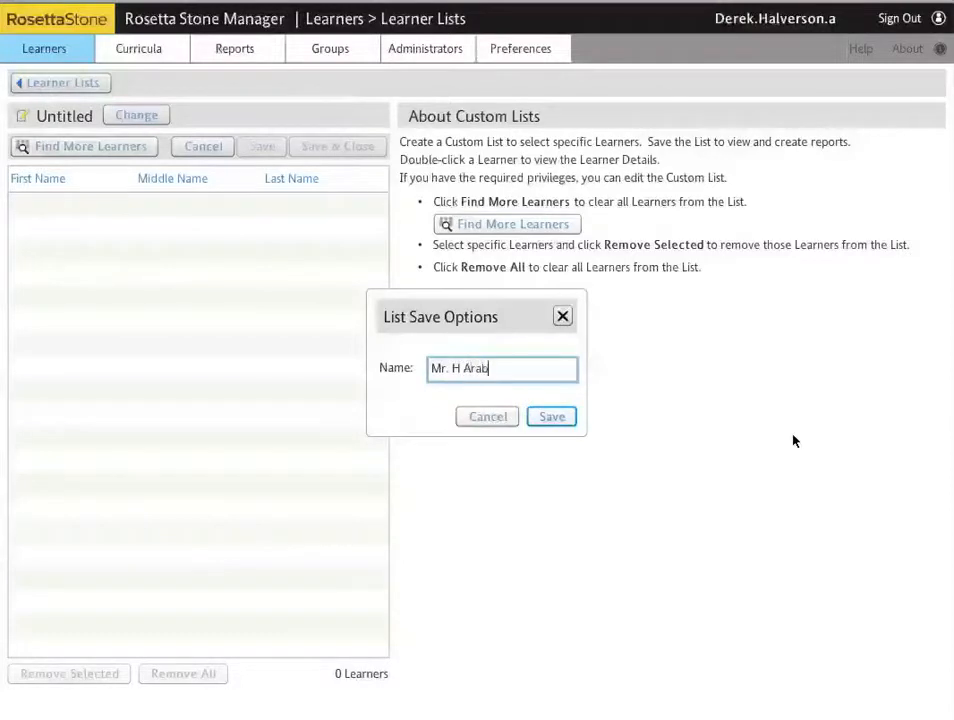
type("ic 10")
left_click(560, 419)
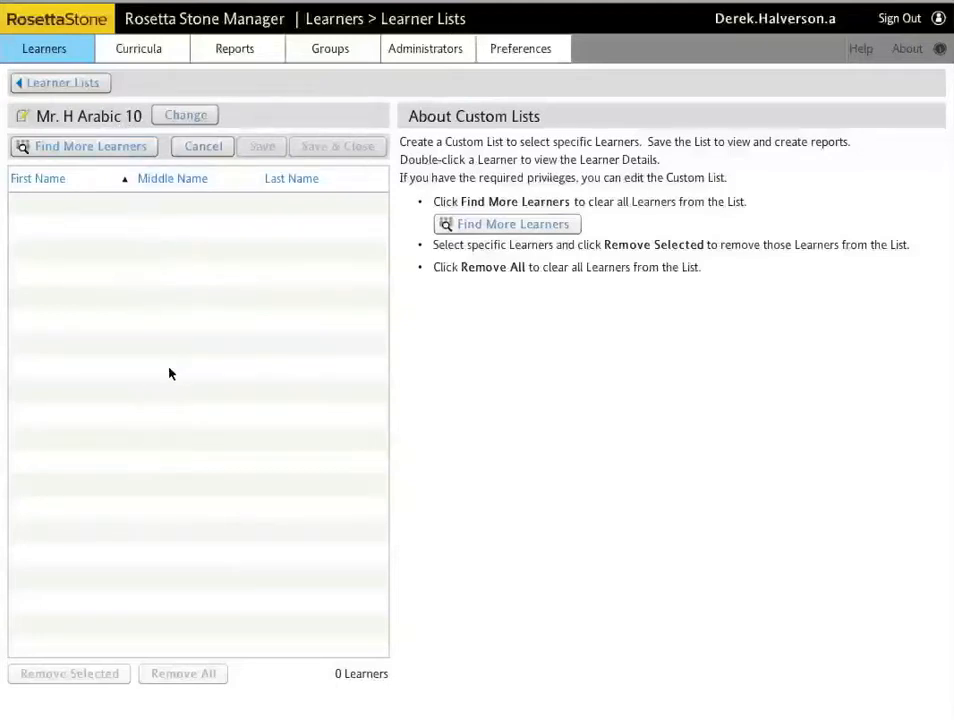
Find more learners for the custom list by showing everyone in the 2013-9 learner group.
left_click(96, 150)
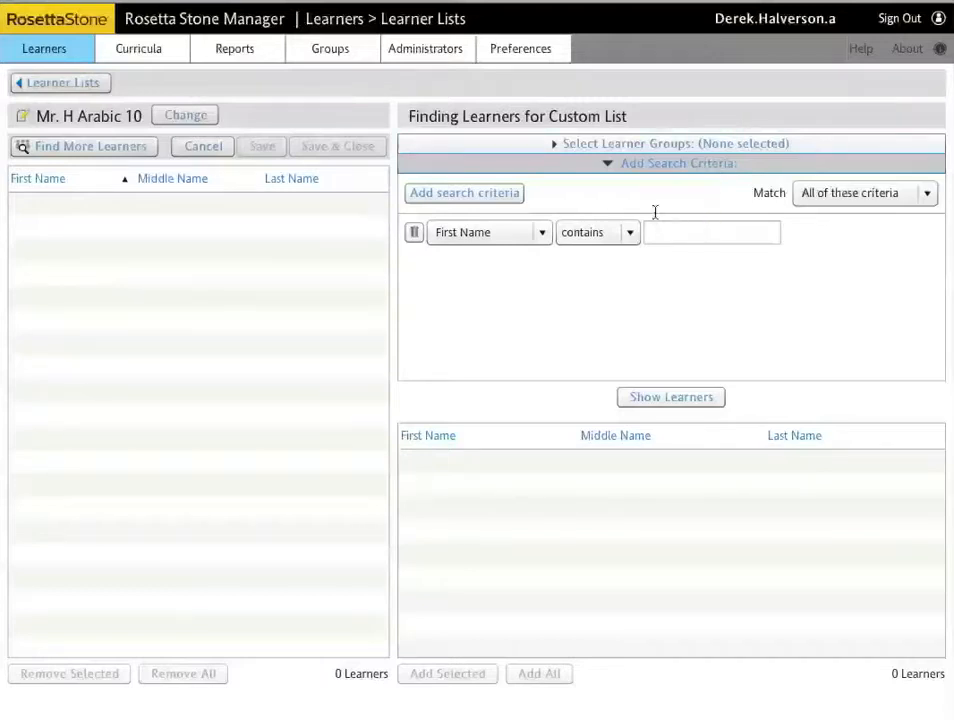
left_click(553, 145)
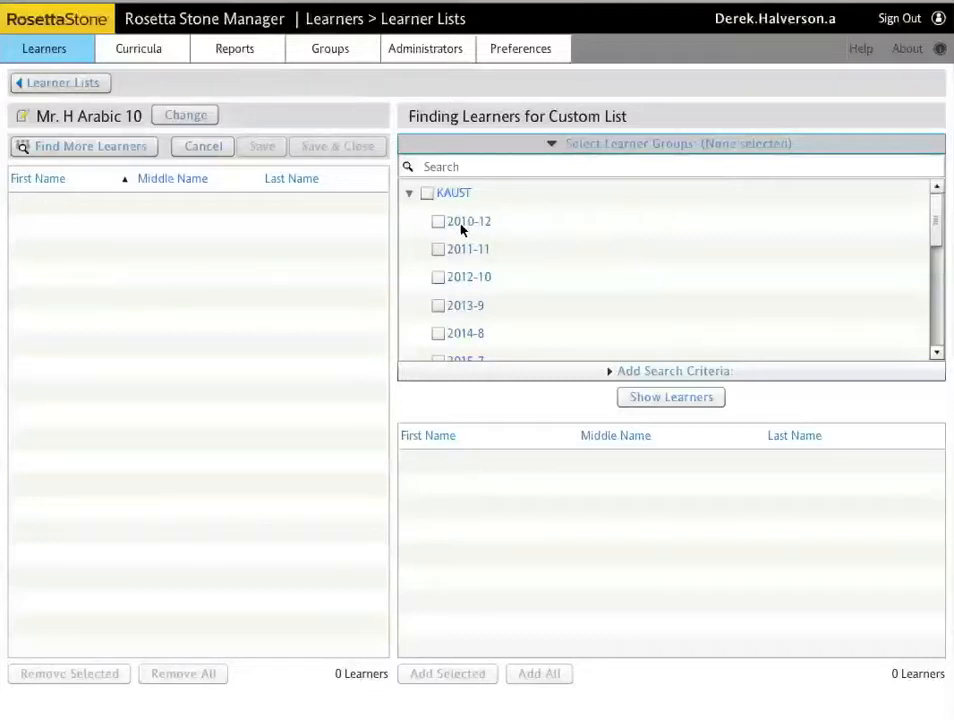
left_click(439, 307)
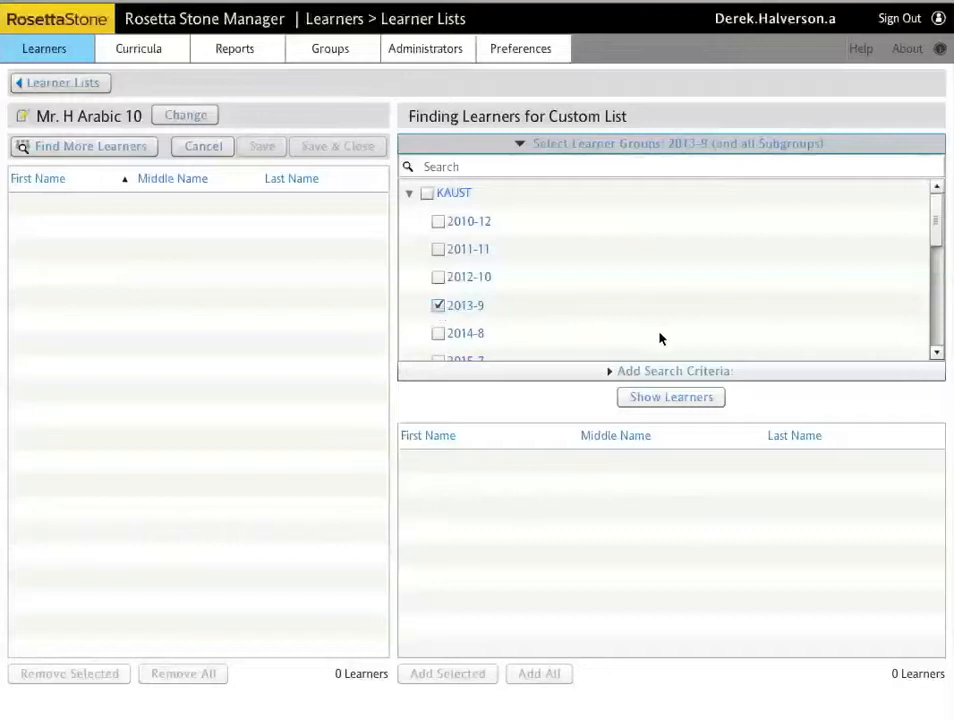
left_click(679, 403)
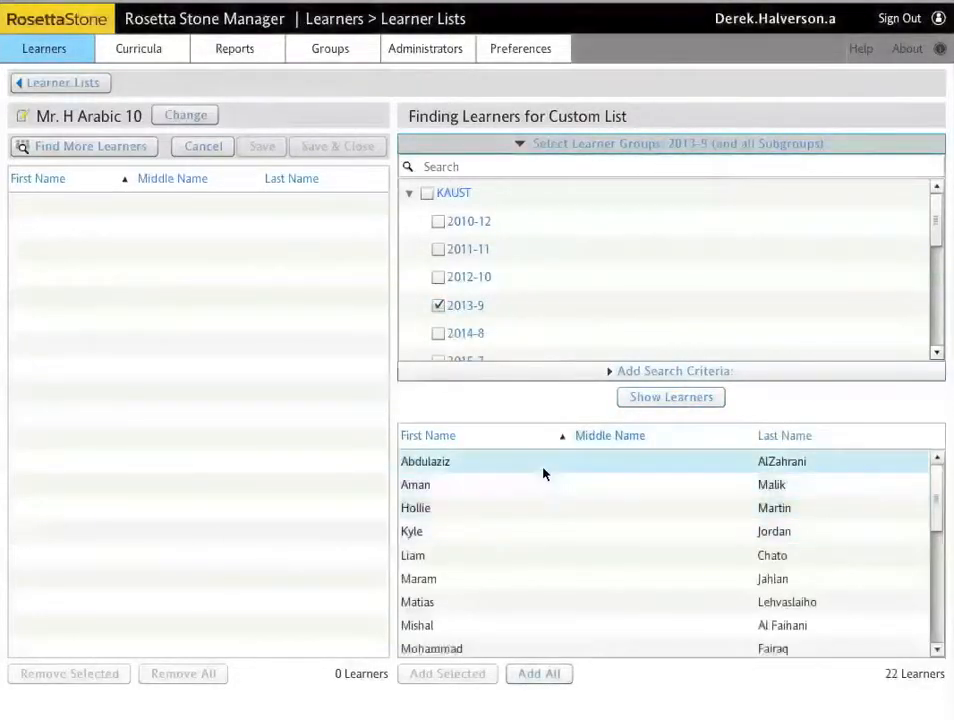
Add the first, fifth, seventh and ninth learners of the 2013-9 results to the custom list.
mouse_move(940, 485)
left_mouse_down()
mouse_move(938, 610)
mouse_move(940, 468)
left_mouse_up()
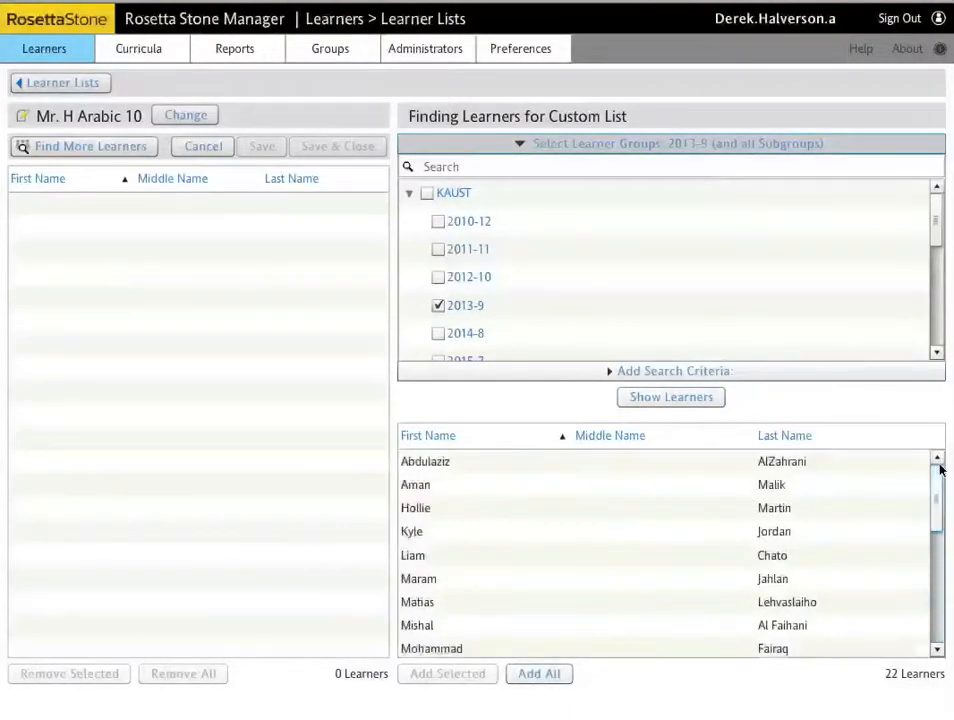
left_click(418, 467)
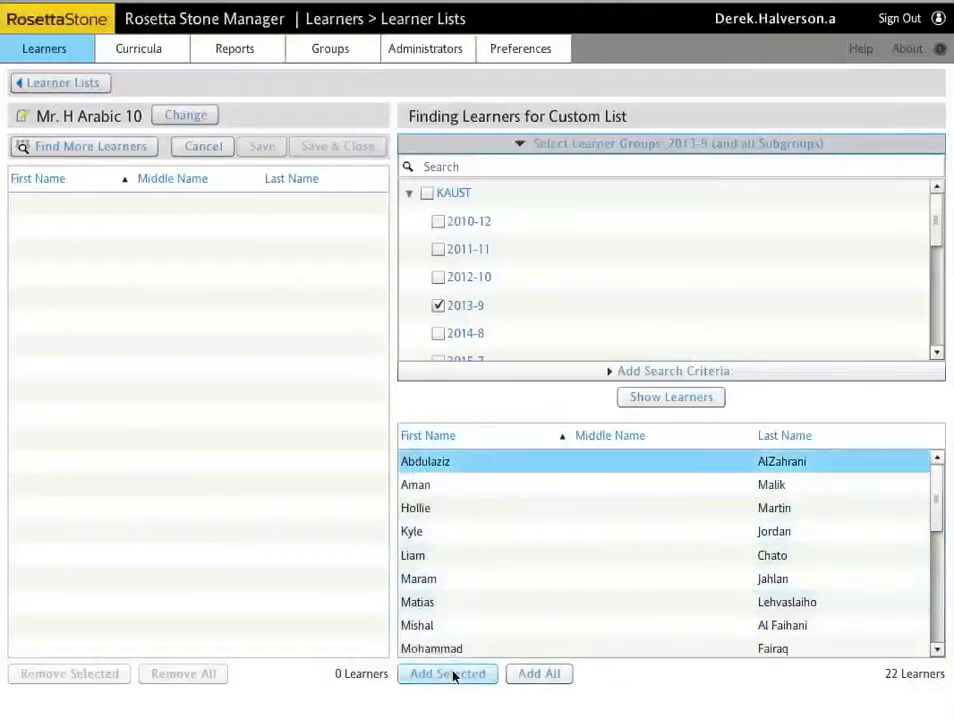
left_click(452, 674)
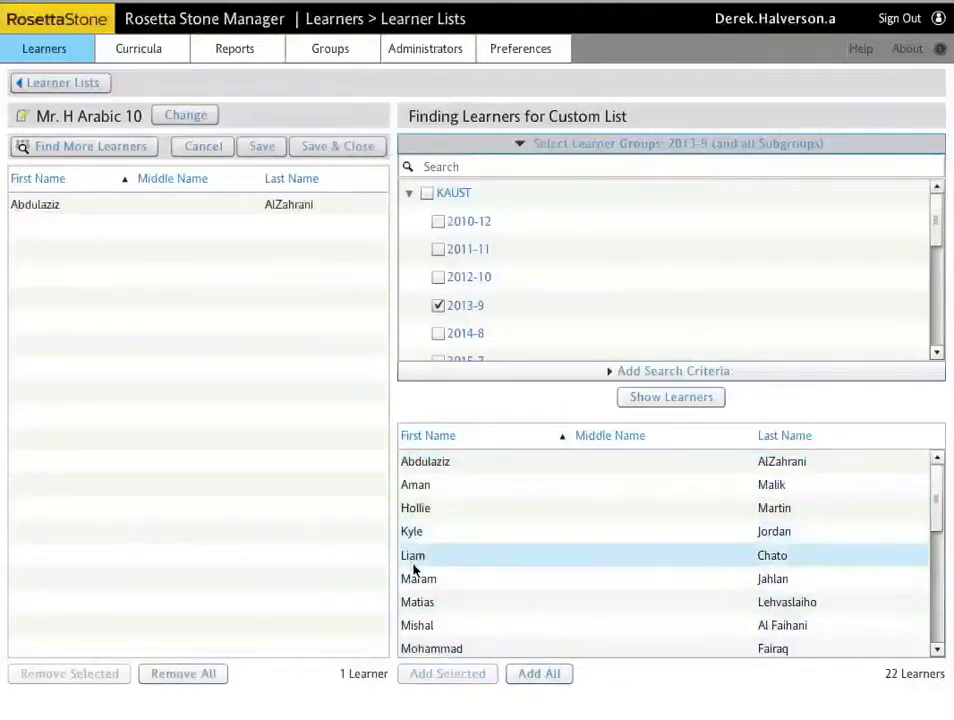
left_click(417, 558)
left_click(415, 674)
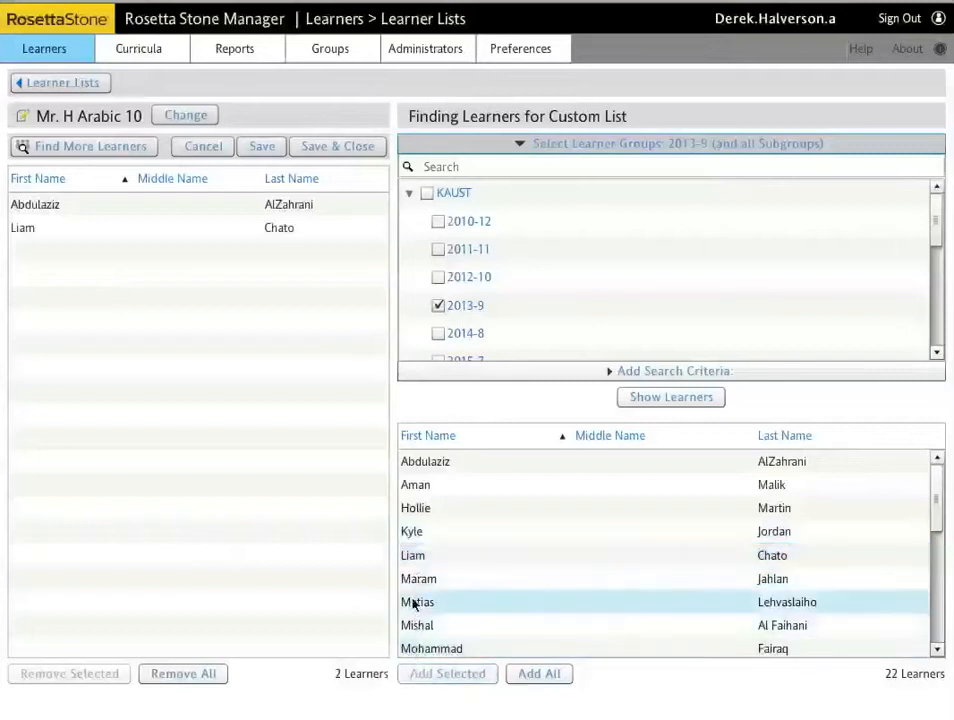
left_click(417, 602)
left_click(420, 675)
left_click(420, 650)
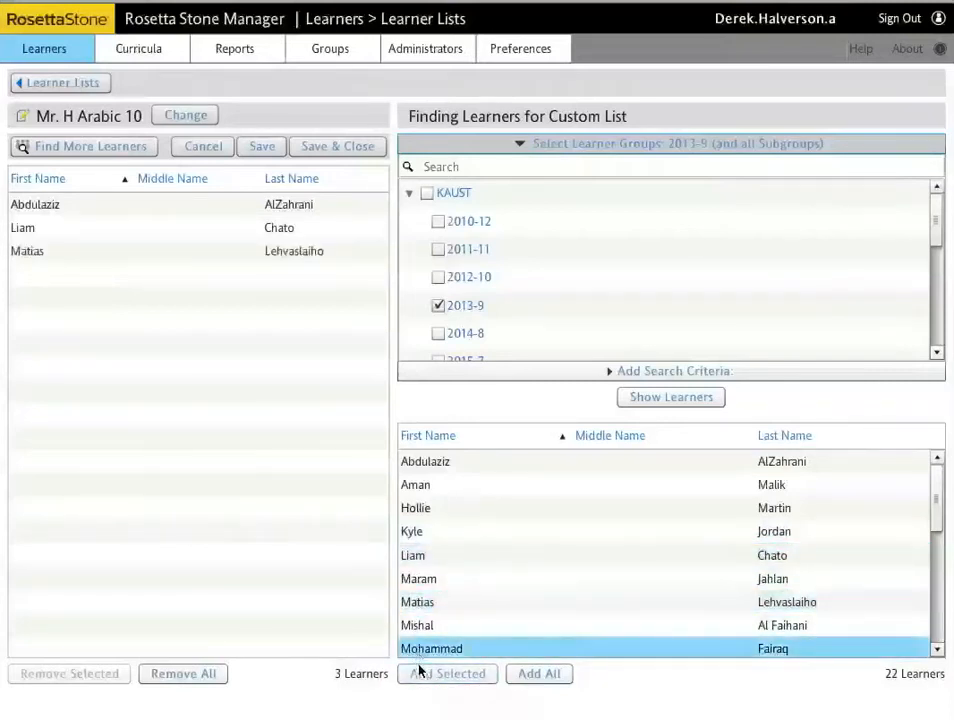
left_click(421, 673)
Add the eleventh and fifteenth learners of the 2013-9 results, and save and close the custom list.
left_click_drag(935, 481, 924, 539)
left_click(400, 533)
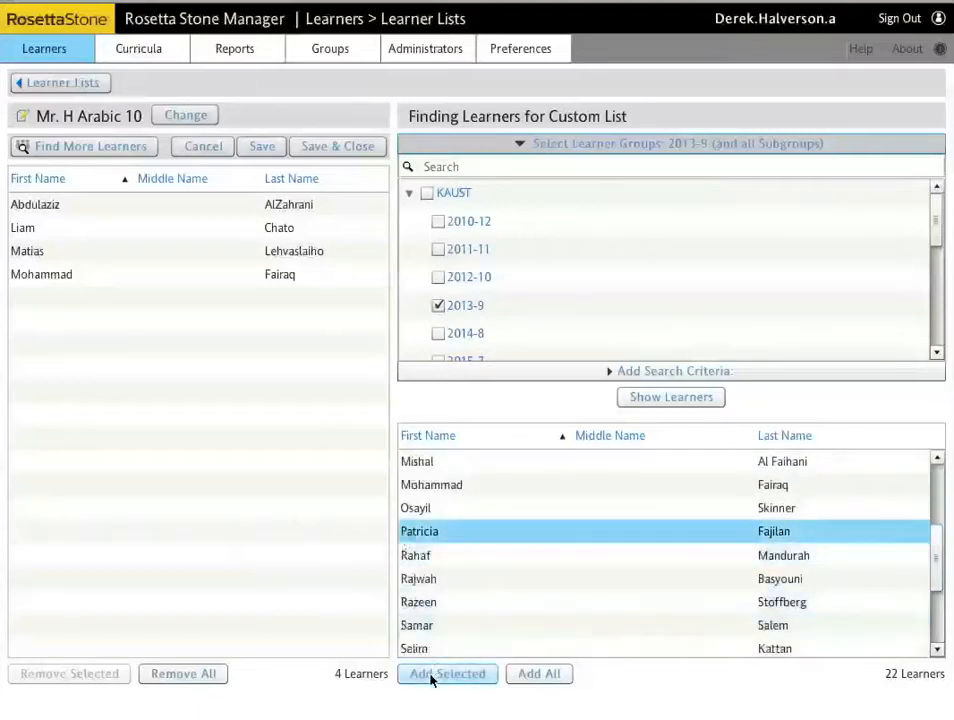
left_click(419, 673)
left_click(432, 626)
left_click(433, 677)
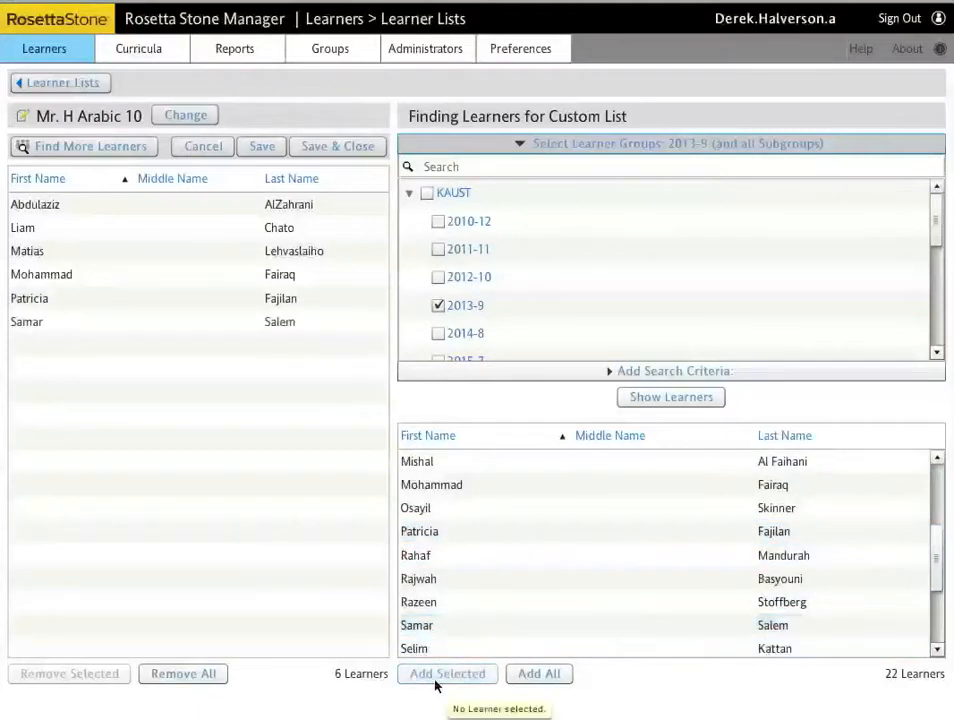
left_click(324, 150)
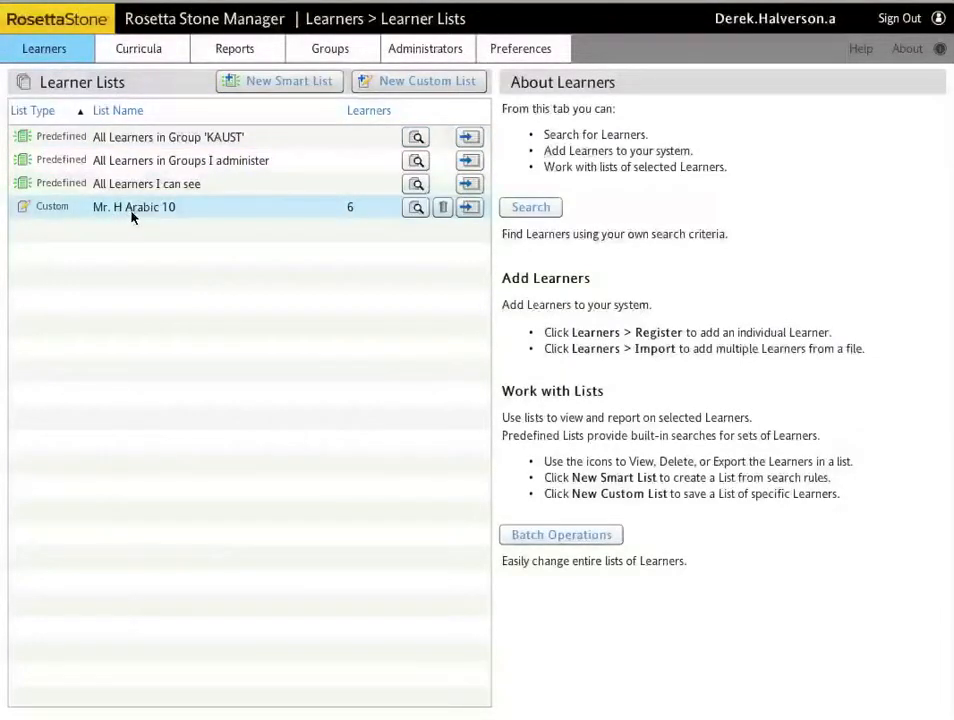
Open the Mr. H Arabic 10 list and review the first learner's Arabic Level 1 report from the learner details.
left_click(416, 208)
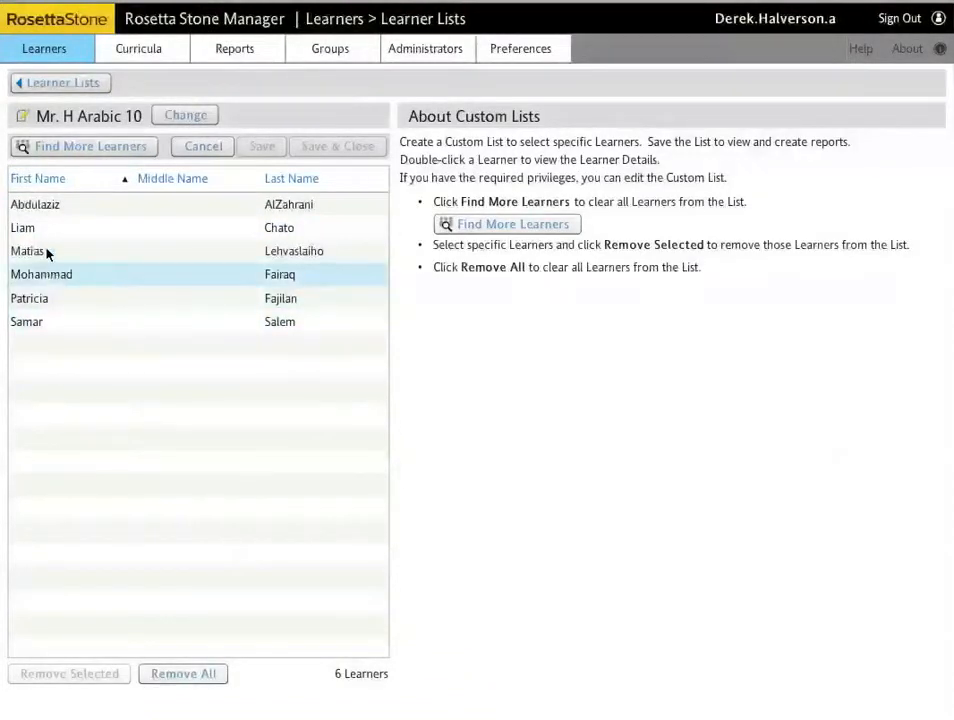
double_click(41, 207)
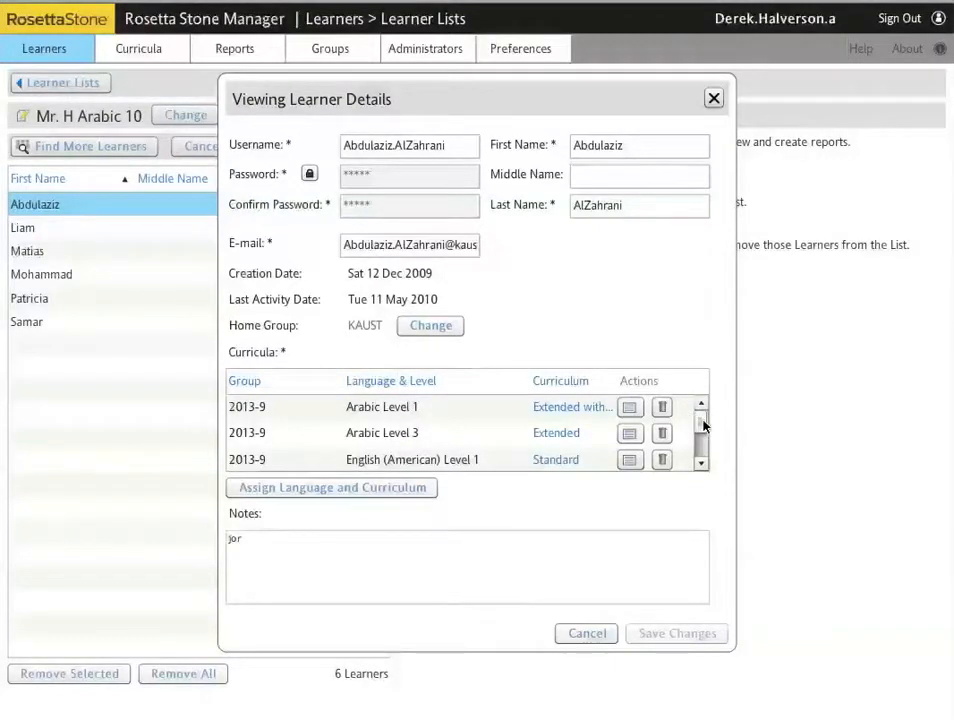
mouse_move(703, 424)
left_mouse_down()
mouse_move(703, 458)
mouse_move(701, 426)
left_mouse_up()
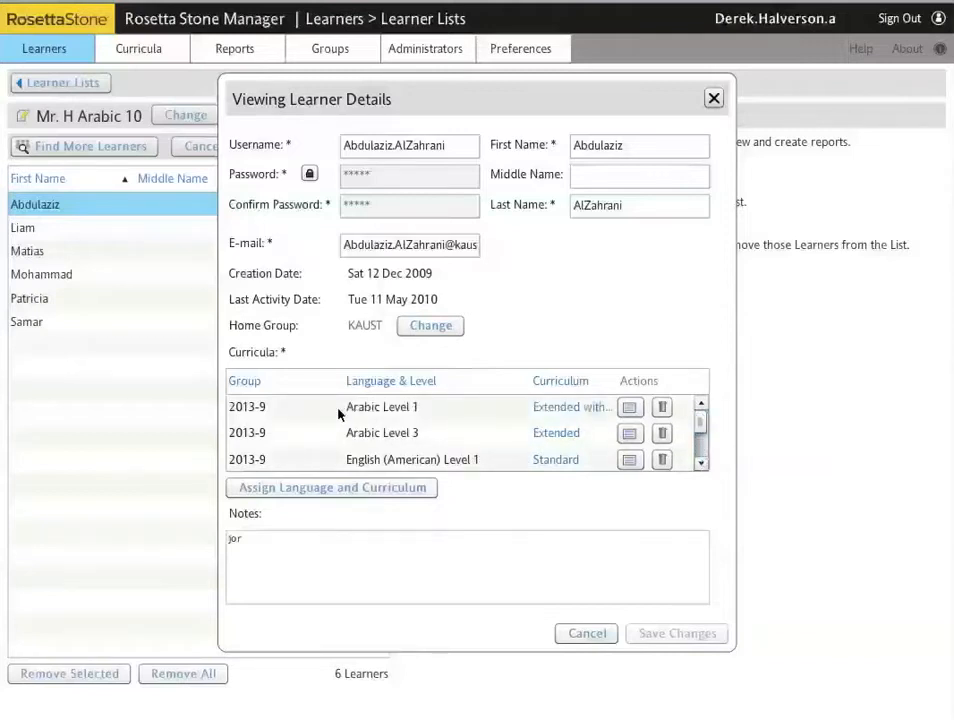
left_click(630, 414)
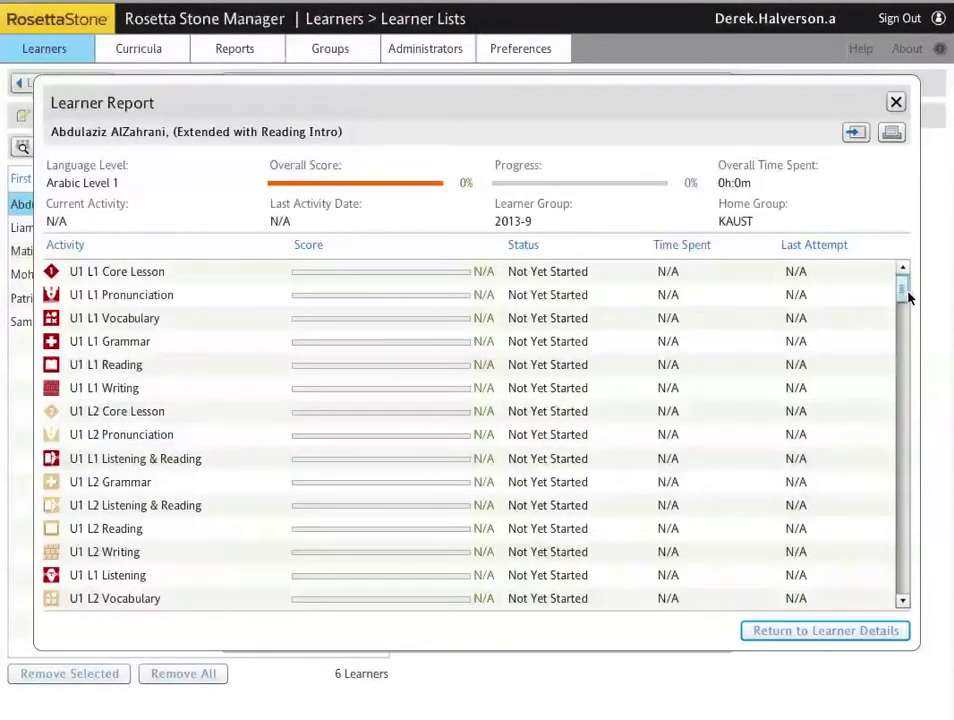
mouse_move(904, 291)
left_mouse_down()
mouse_move(892, 347)
mouse_move(896, 592)
mouse_move(903, 271)
left_mouse_up()
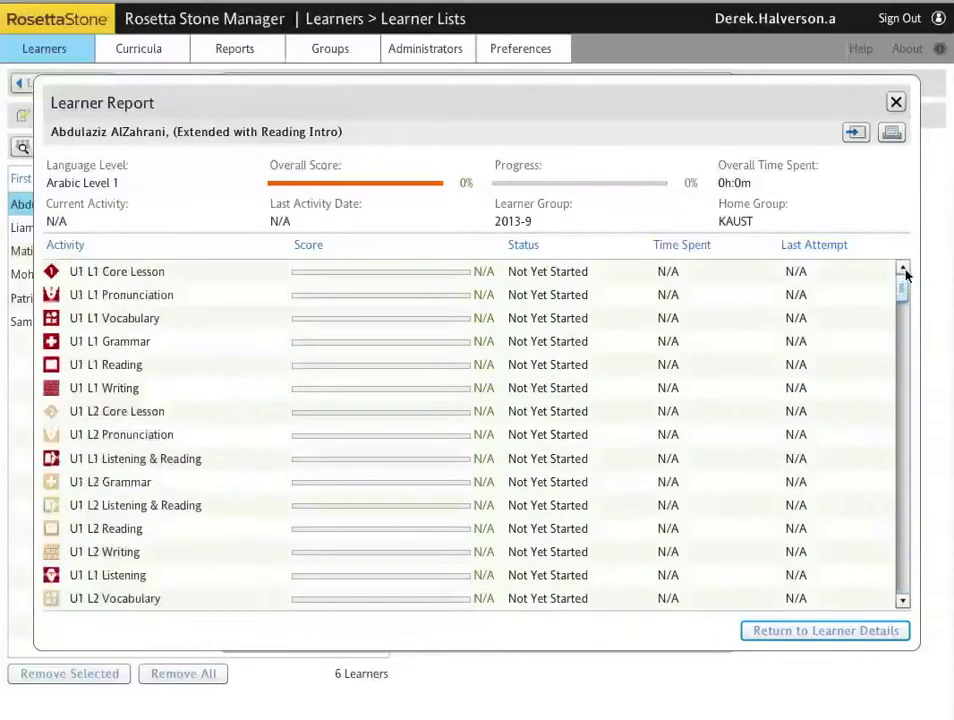
left_click(848, 635)
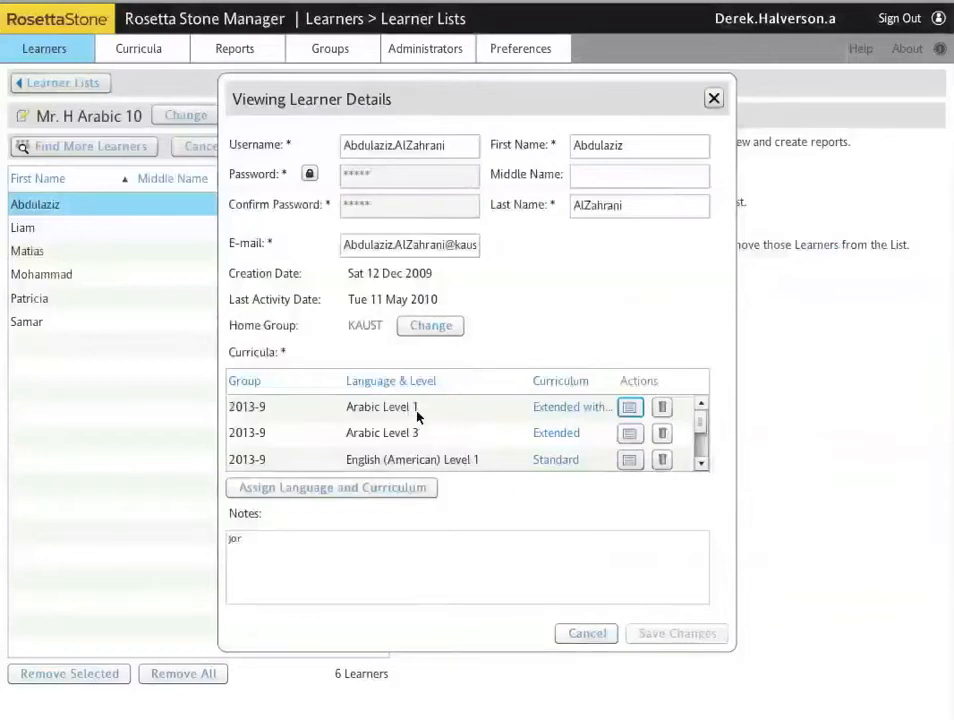
Review the same learner's Arabic Level 3 report and return to the learner details.
left_click(630, 436)
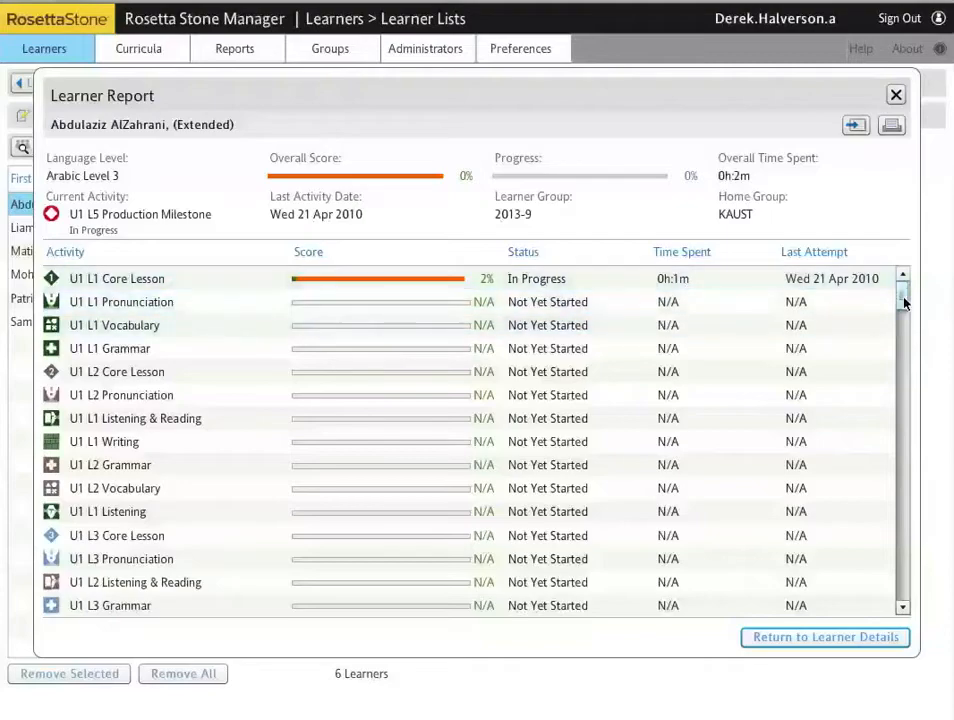
left_click_drag(903, 302, 907, 267)
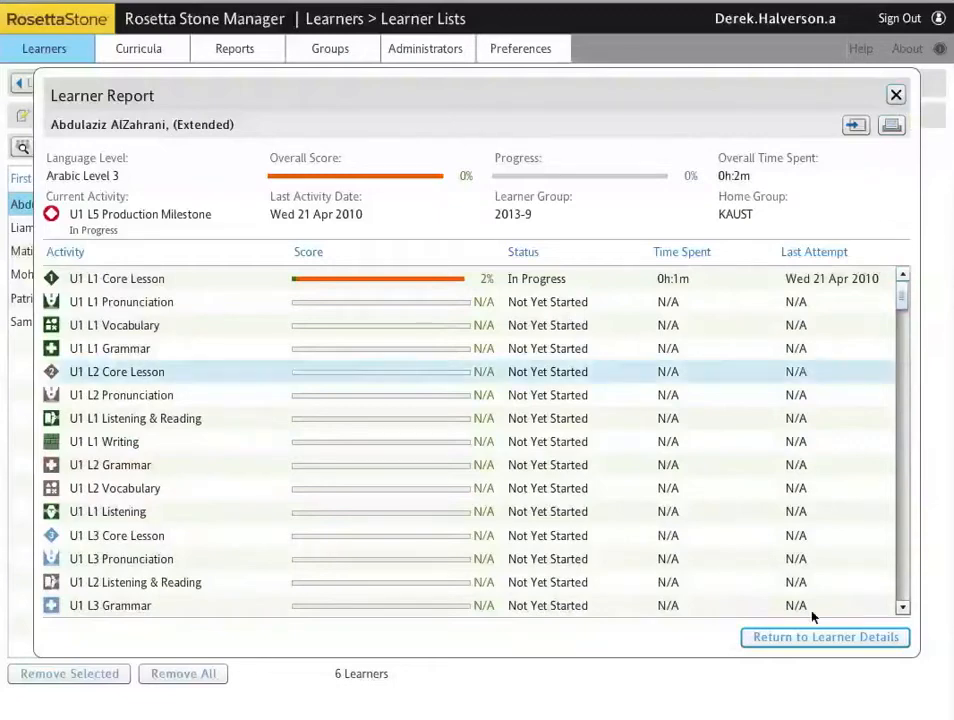
left_click(796, 639)
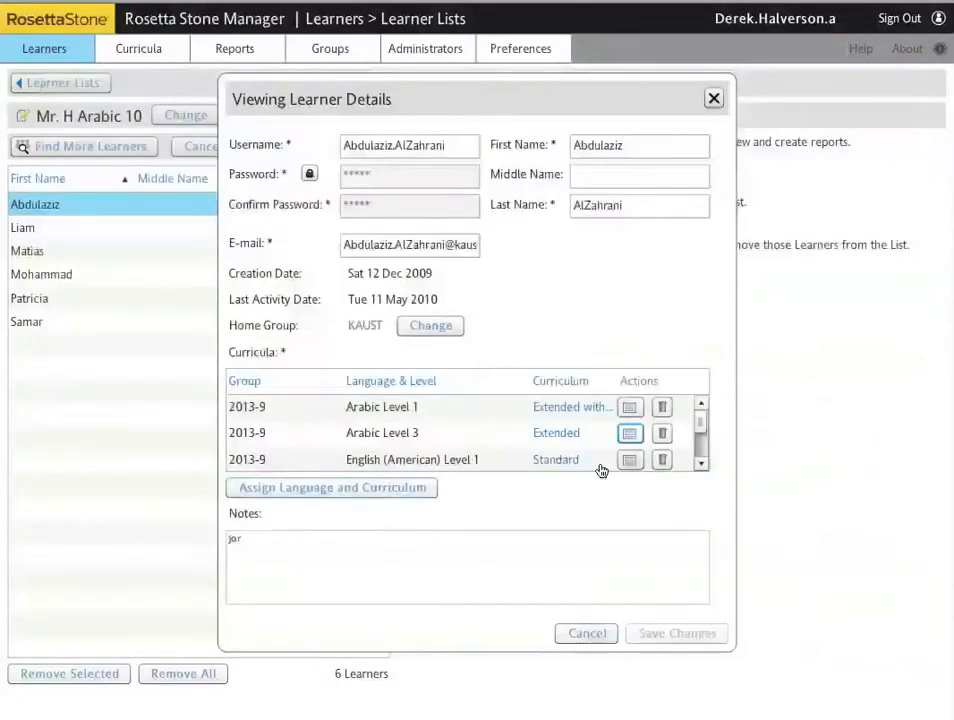
Review the first learner's English (American) Level 1 report and close the learner details.
left_click(630, 460)
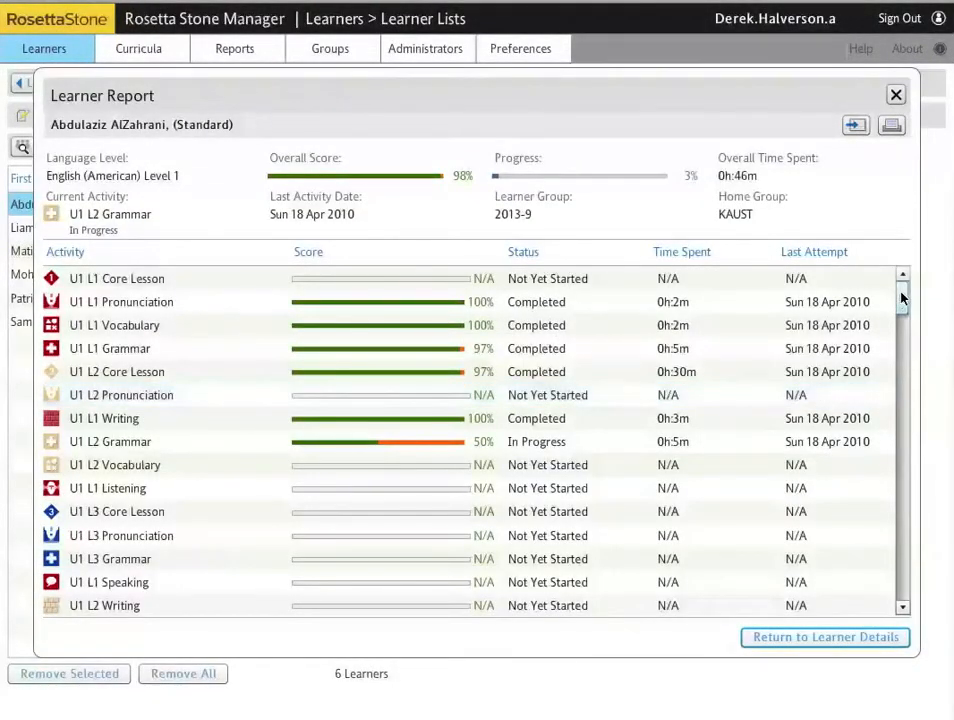
mouse_move(901, 296)
left_mouse_down()
mouse_move(902, 321)
mouse_move(901, 283)
left_mouse_up()
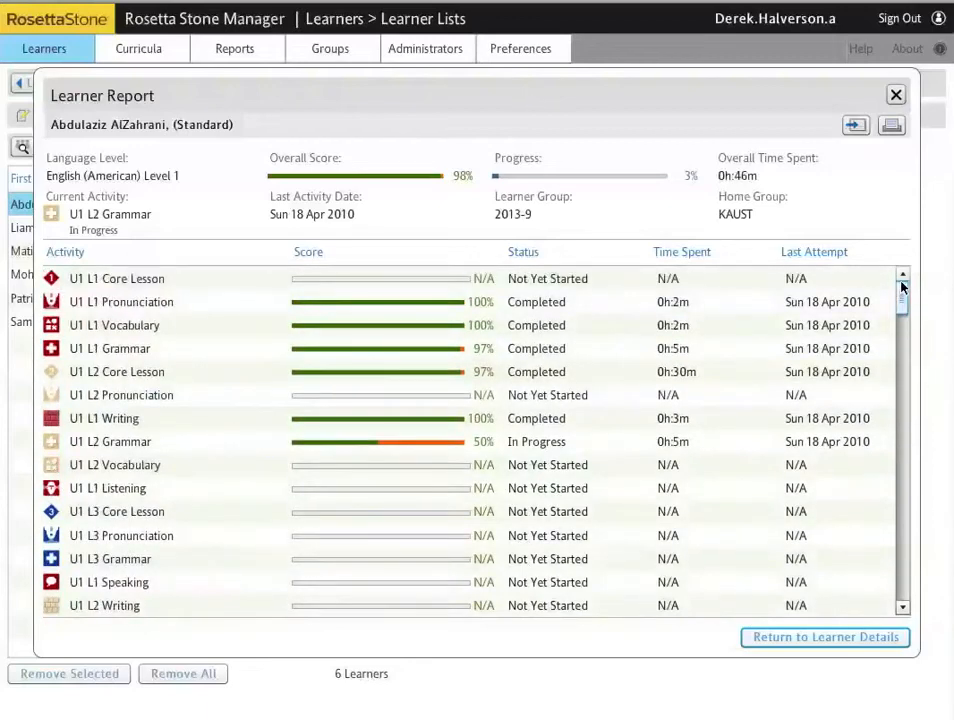
left_click(895, 95)
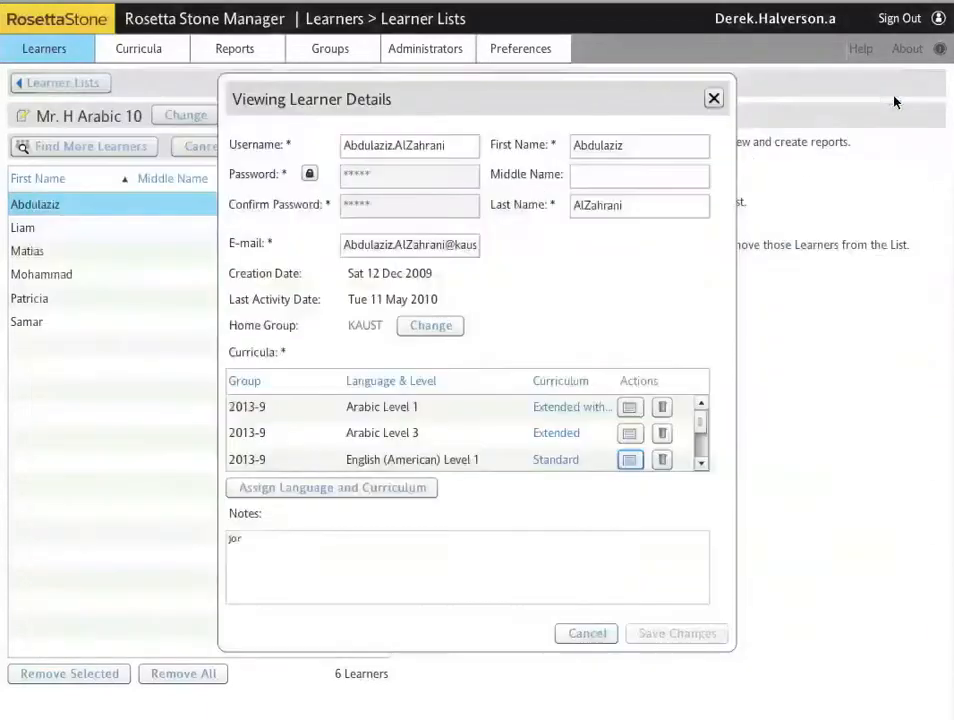
left_click(713, 100)
Review the Arabic Level 1 and English (American) Level 1 reports of the fourth learner in the custom list.
double_click(43, 277)
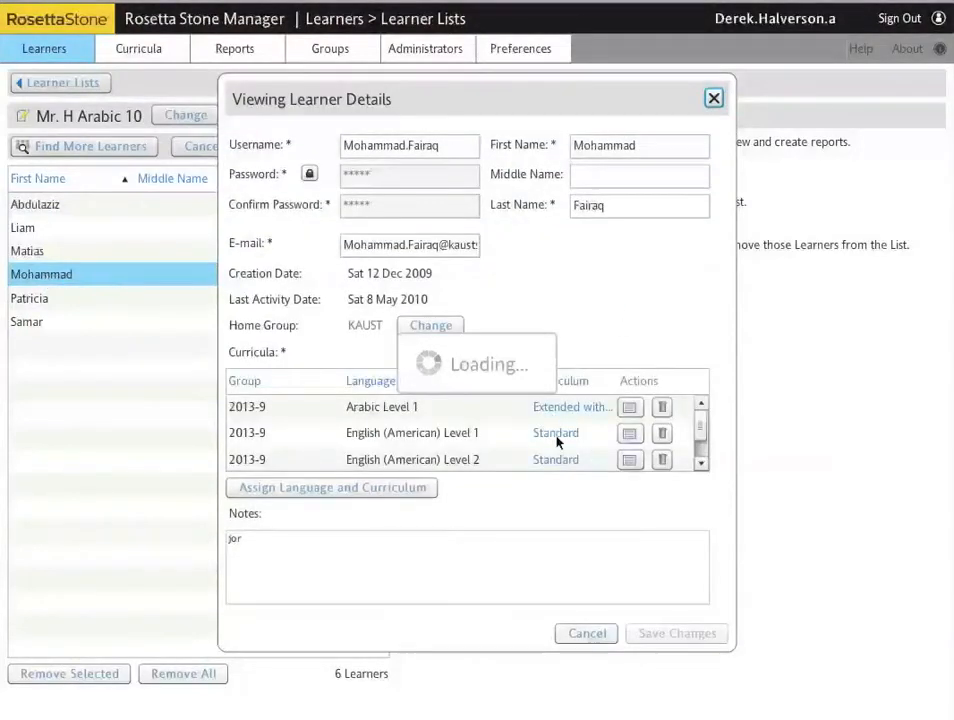
left_click(629, 408)
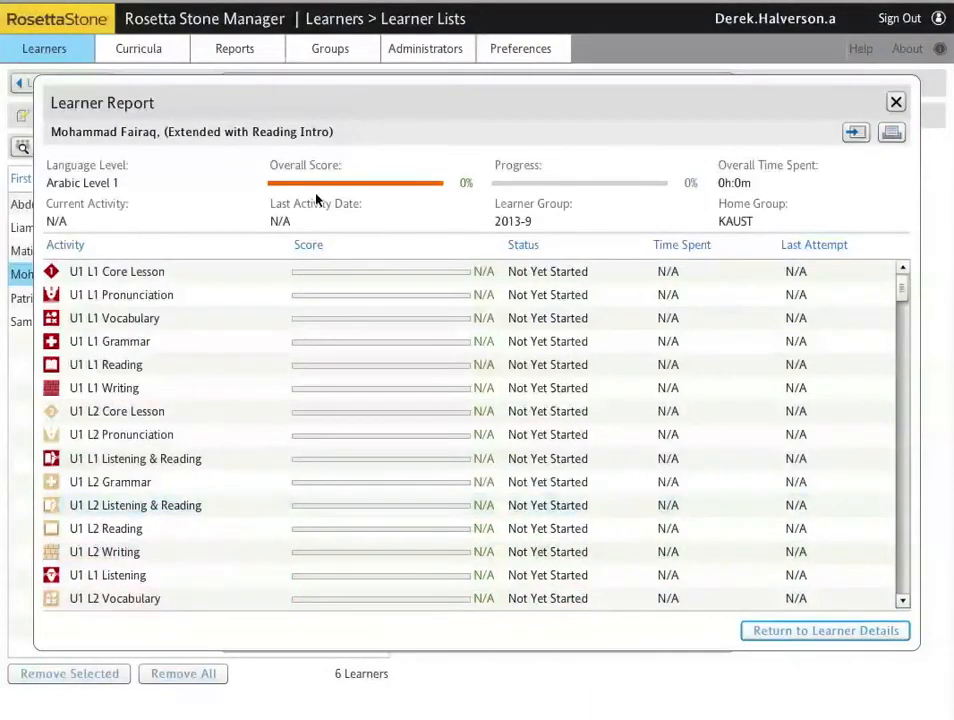
left_click(792, 631)
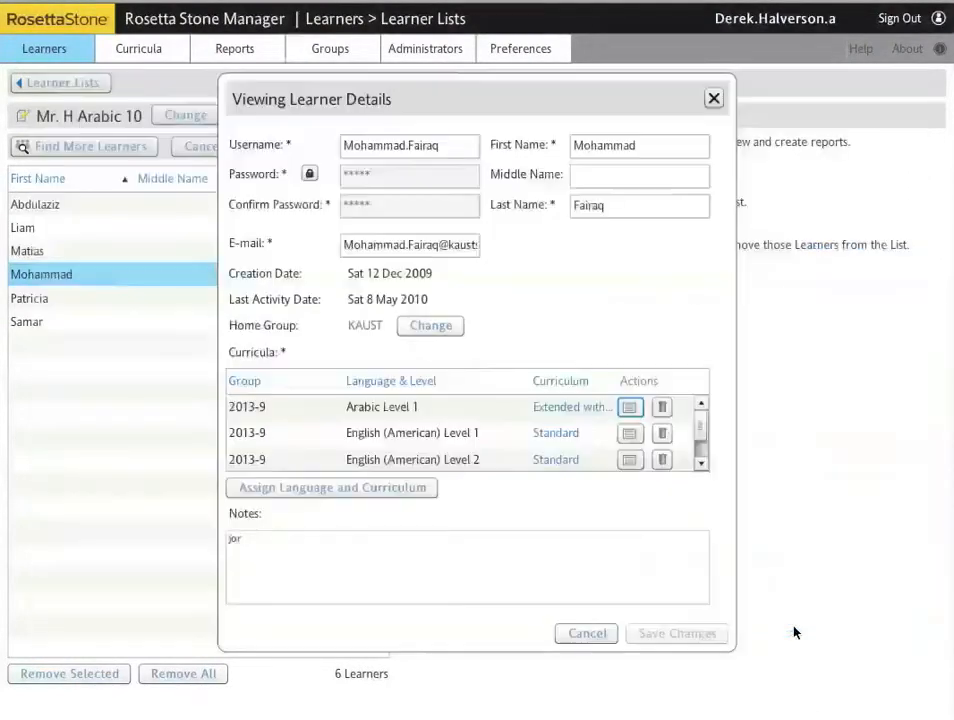
left_click(630, 434)
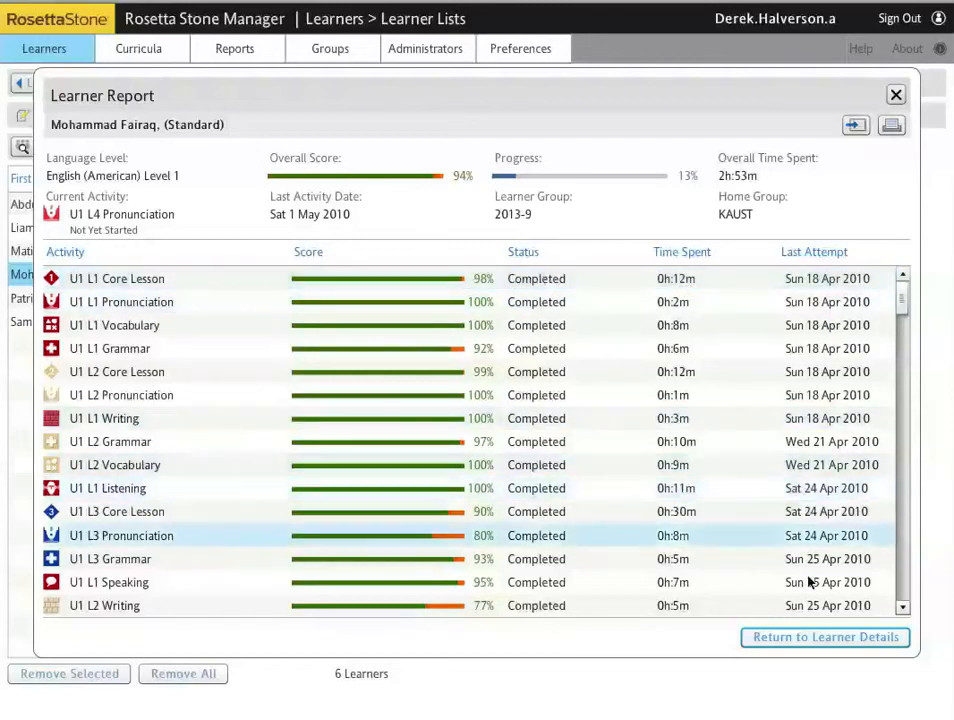
Close the learner's English (American) Level 1 report and learner details, and return to the overview of learner lists.
left_click(787, 634)
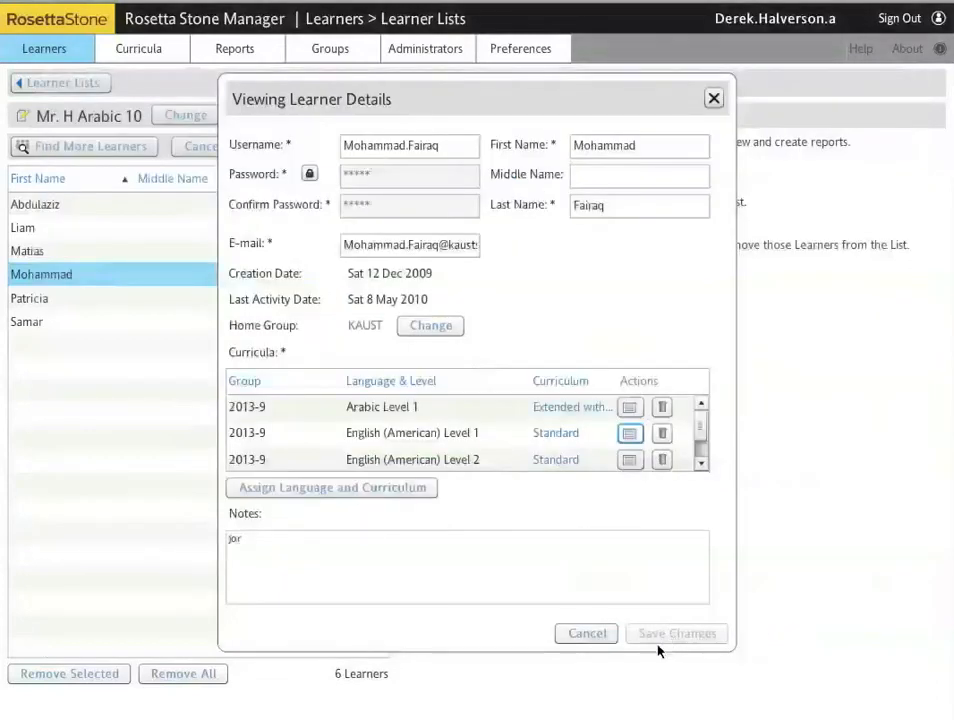
left_click(595, 636)
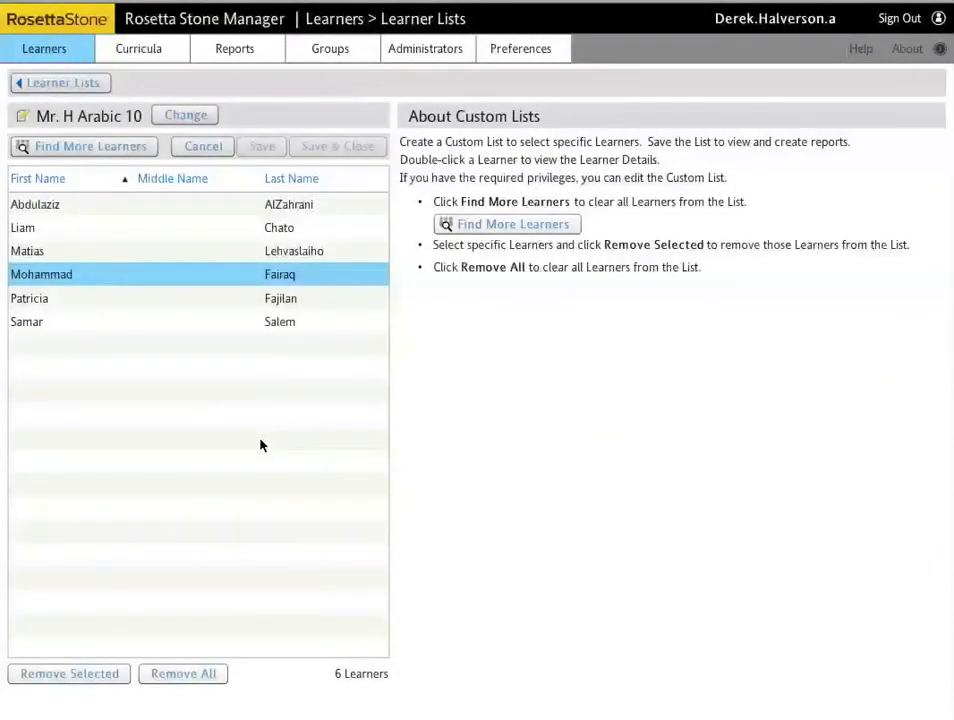
left_click(85, 87)
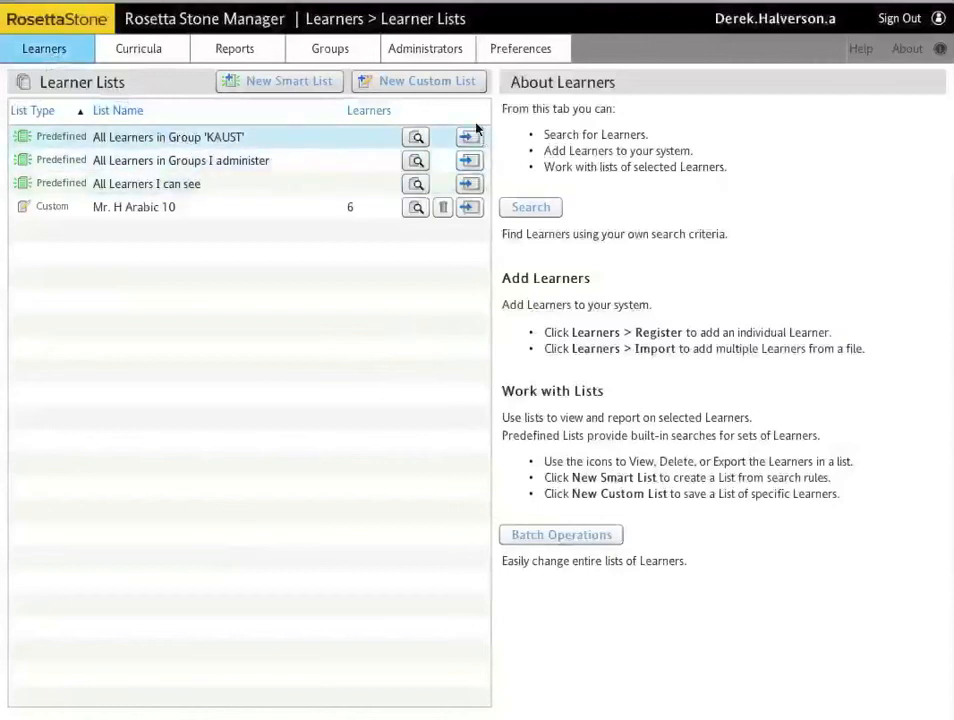
Create a new custom learner list and save it under the name Mr. H English 8.
left_click(446, 79)
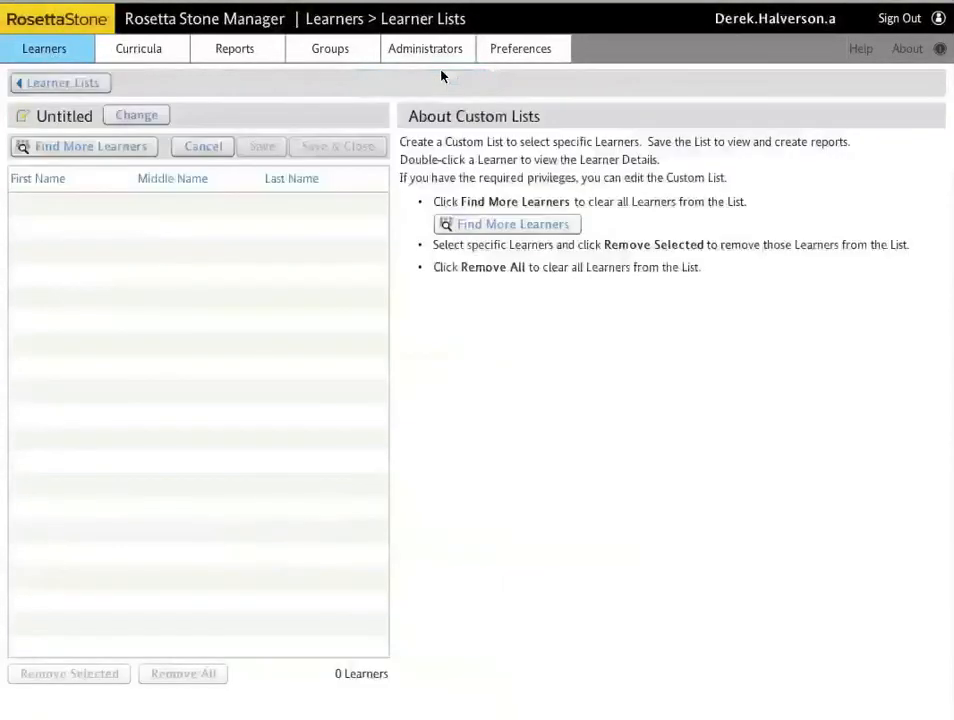
left_click(118, 115)
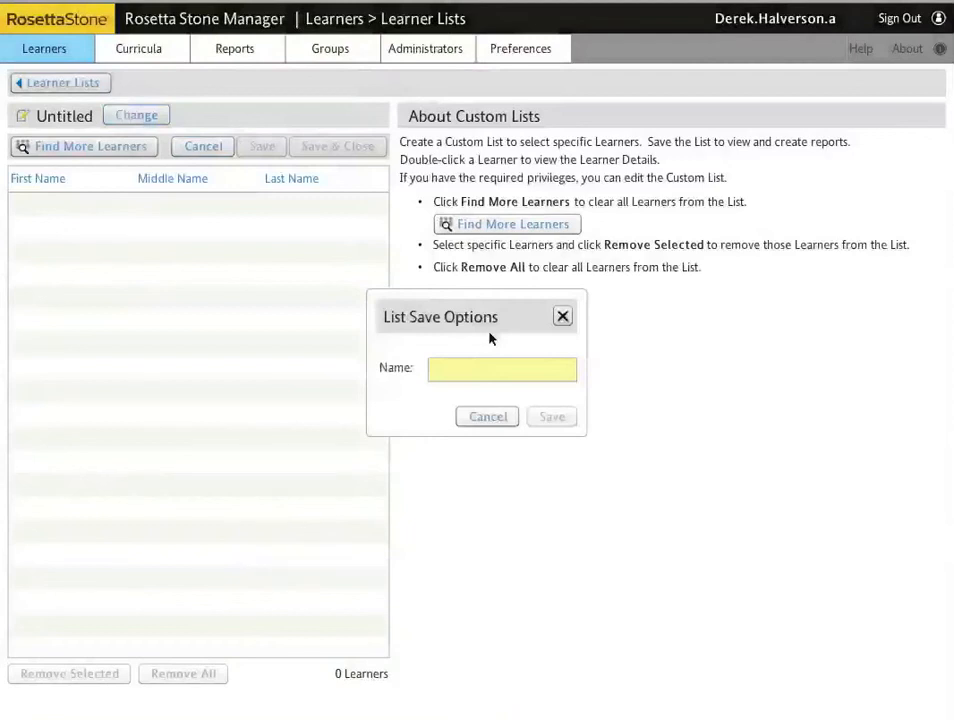
left_click(481, 364)
type("Mi. Ha")
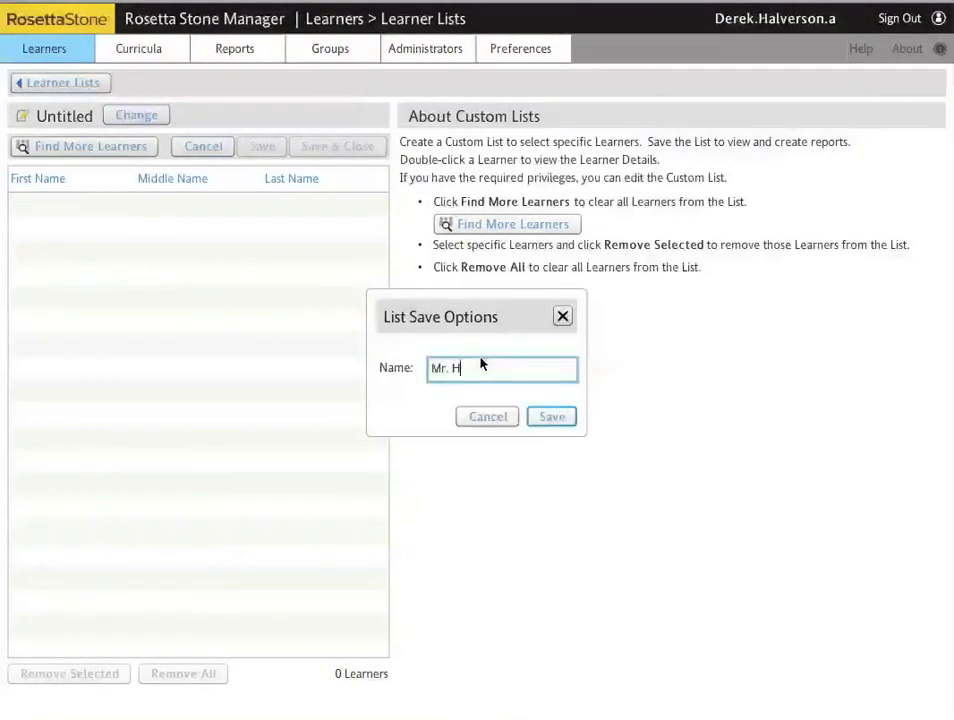
type("English 8")
left_click(552, 417)
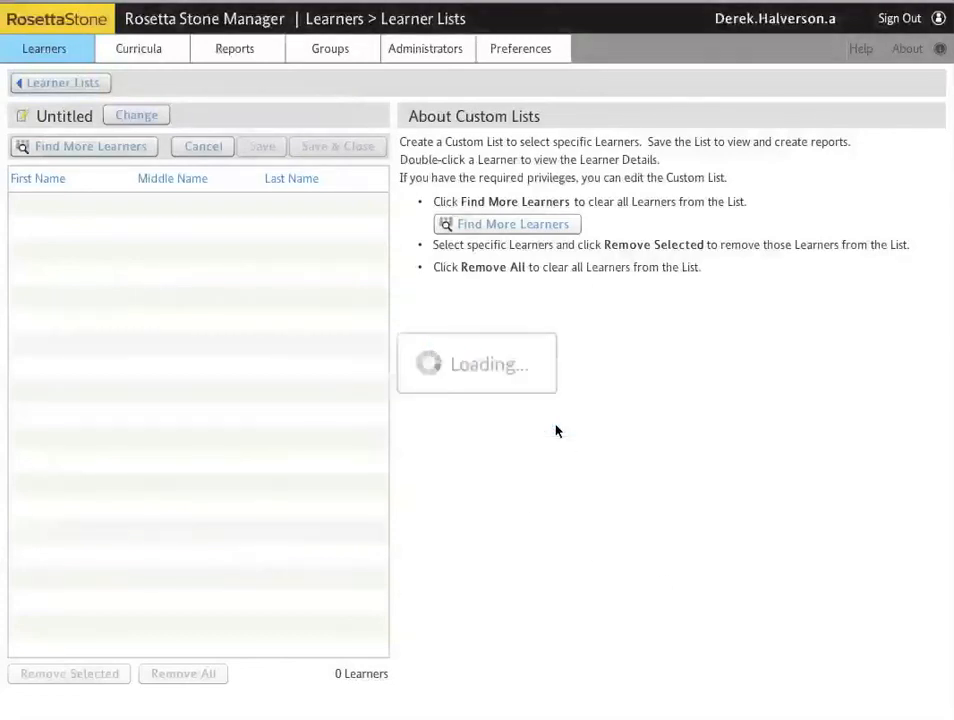
Find more learners for the custom list by showing those in the 2015-7 learner group.
left_click(91, 147)
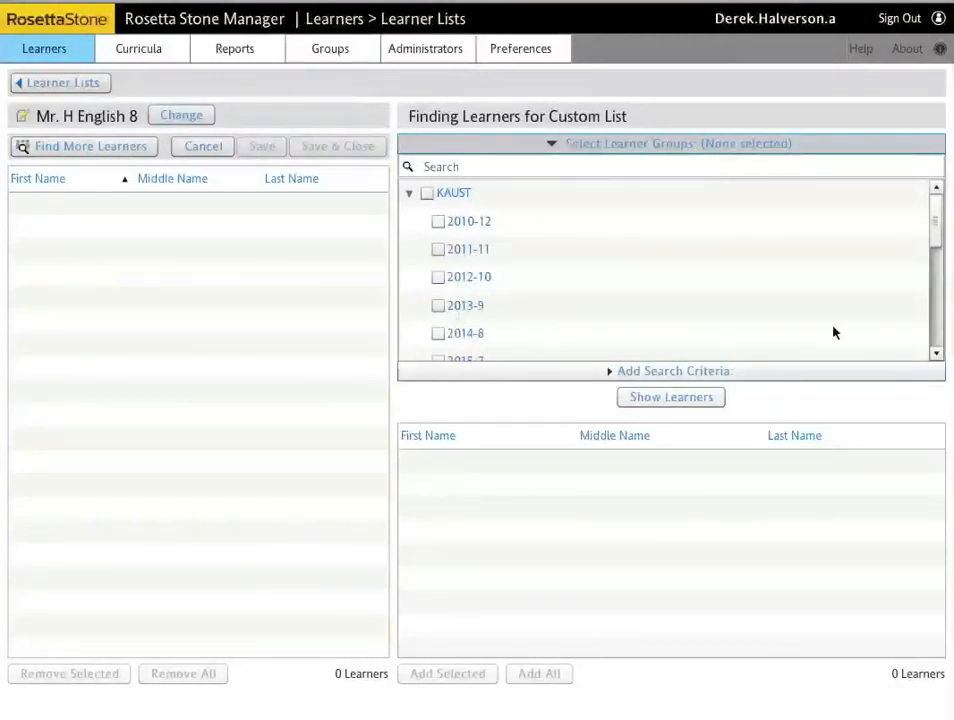
scroll(937, 244, "down", 1)
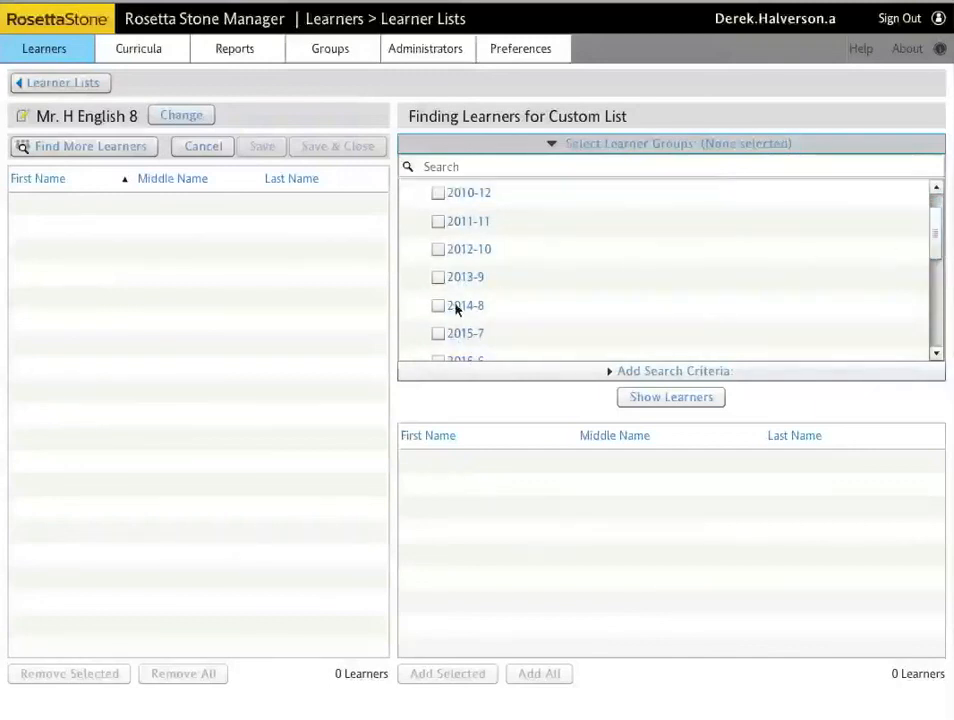
left_click(440, 336)
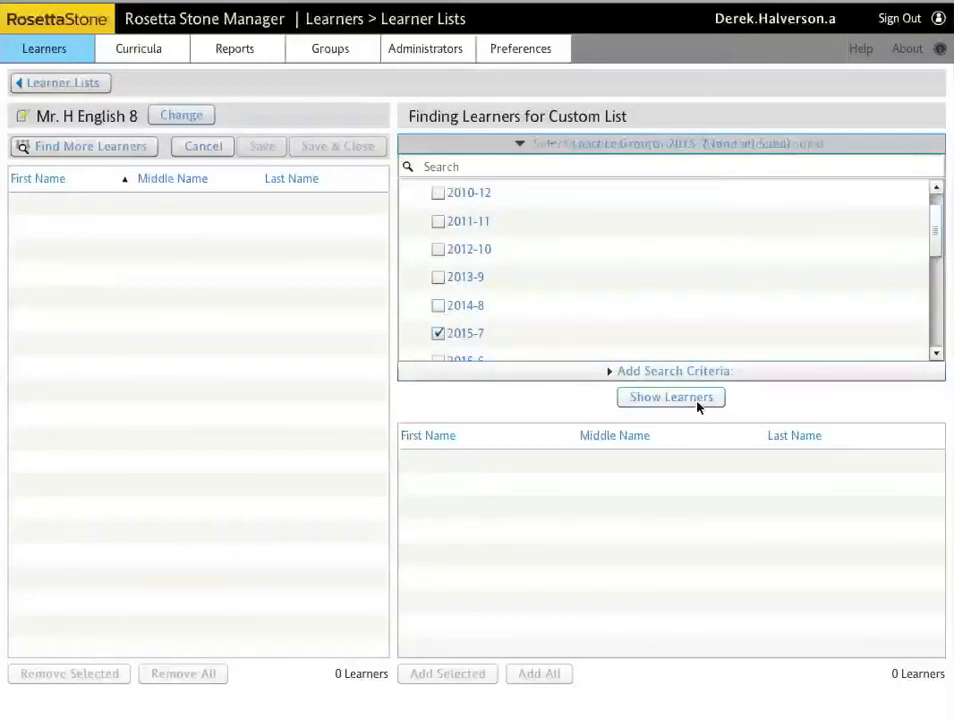
left_click(697, 401)
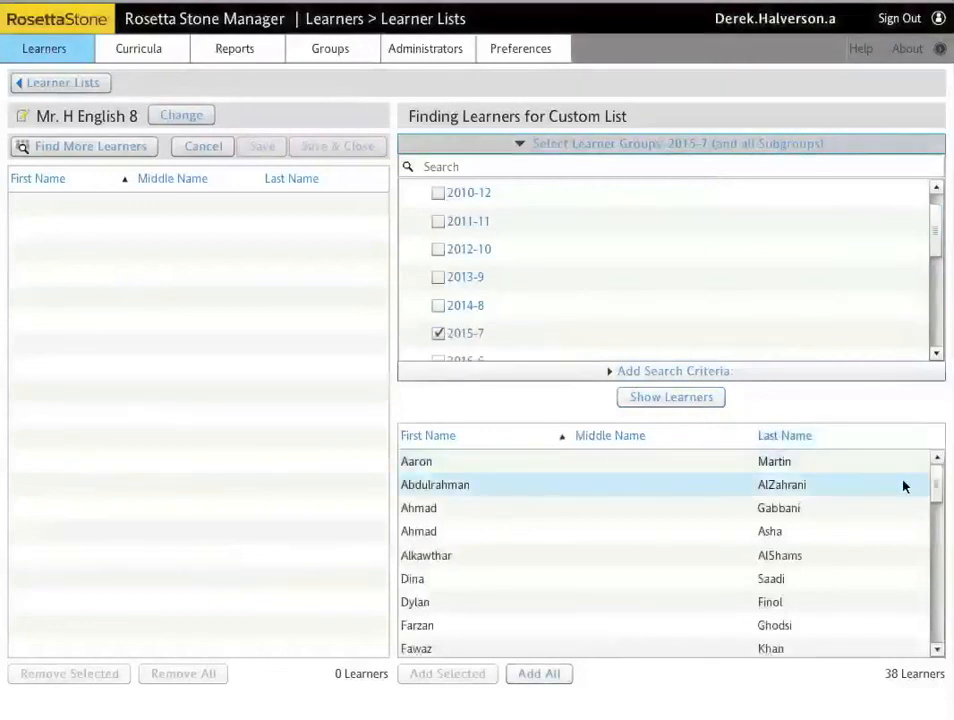
Add the second, eighth and ninth learners of the 2015-7 results to the custom list and save it.
left_click(488, 486)
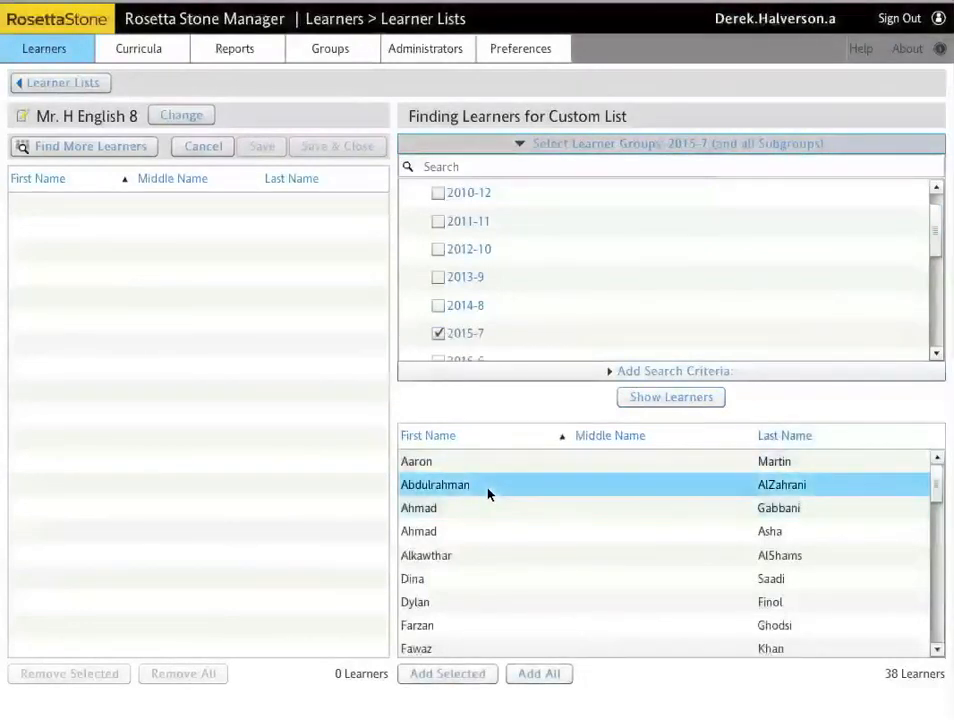
left_click(447, 680)
left_click(434, 627)
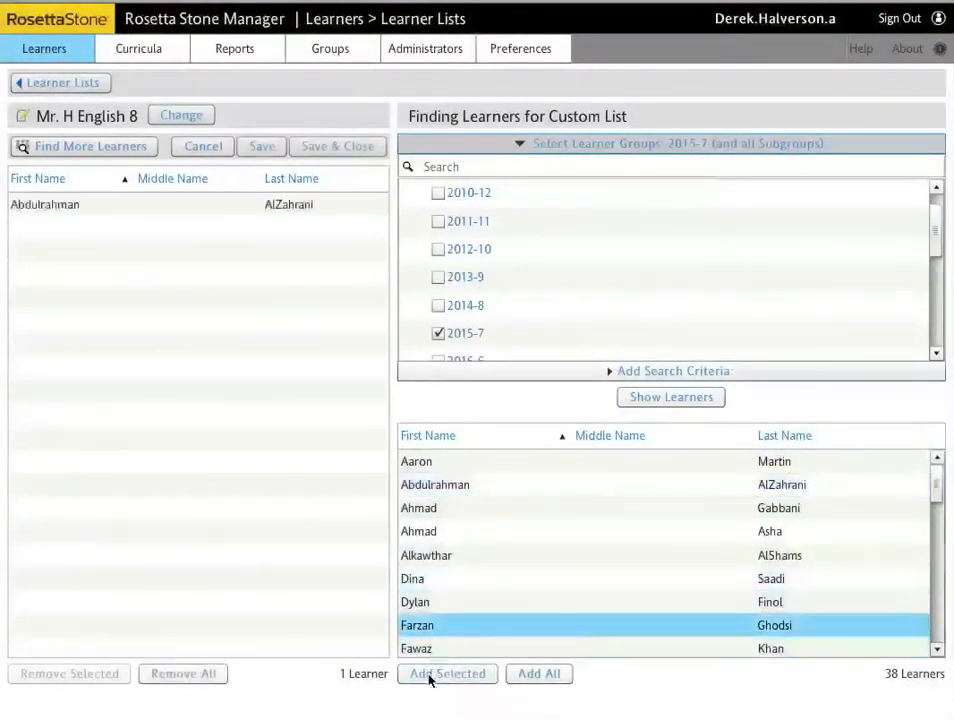
left_click(422, 672)
left_click(418, 648)
left_click(420, 674)
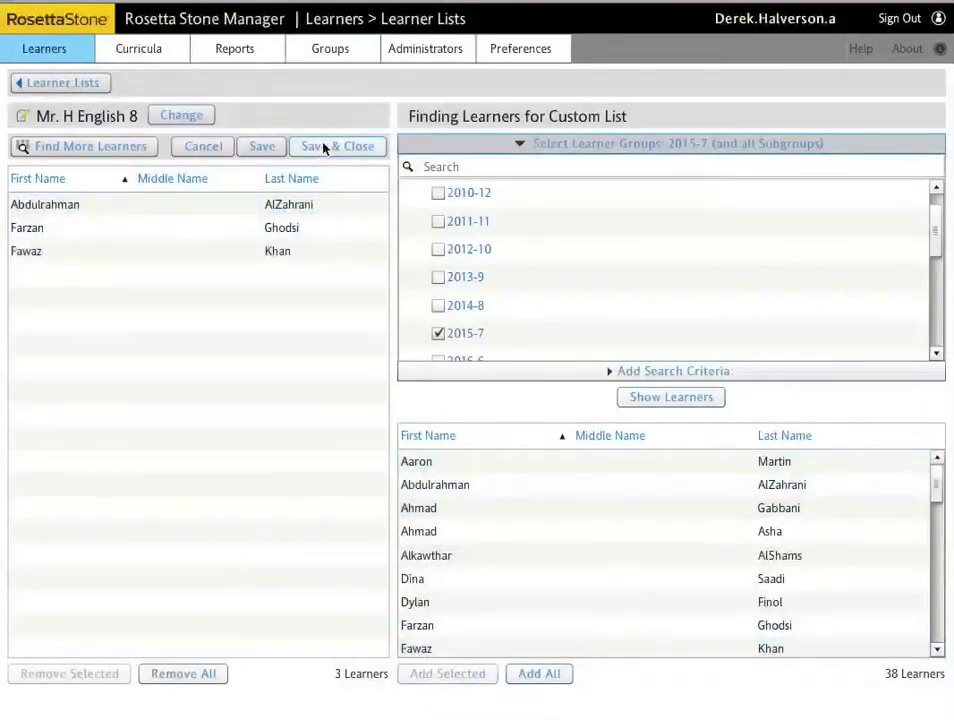
left_click(272, 146)
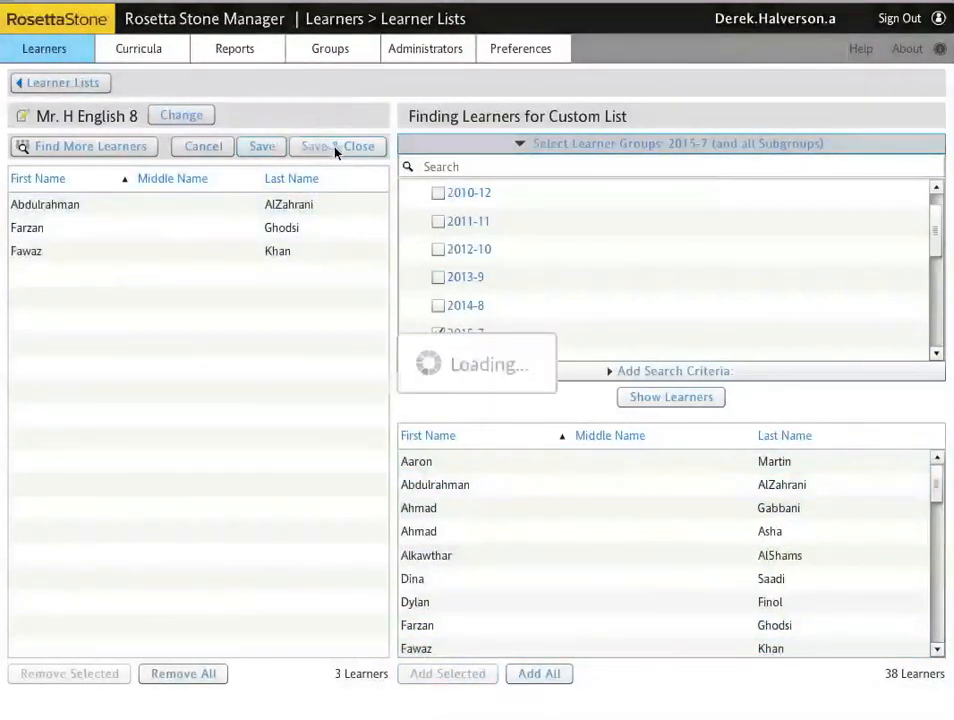